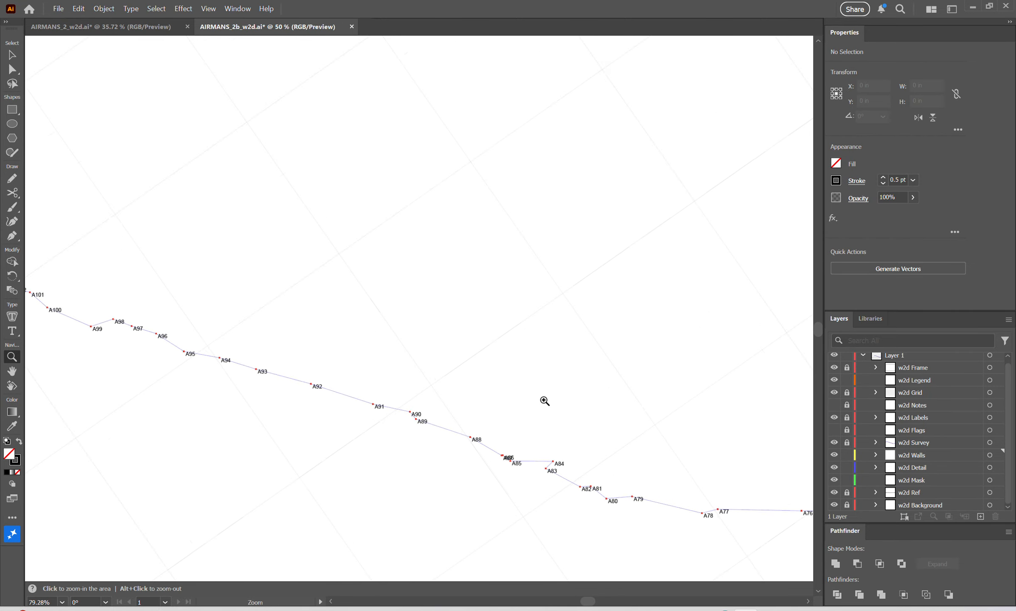
Create a new layer named Survey Notes and move it below Layer 1.
left_click_drag(456, 409, 482, 397)
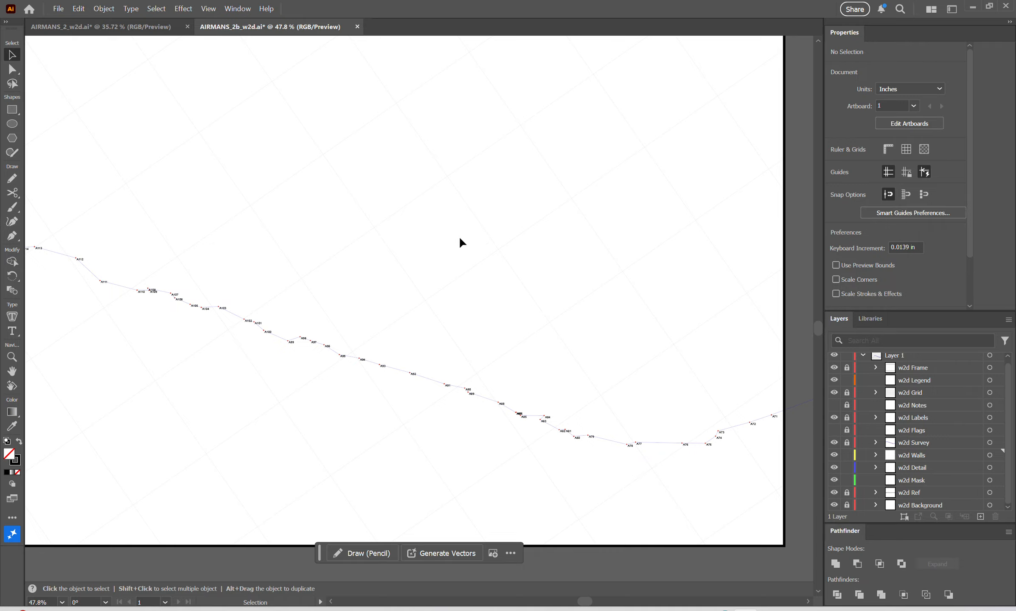
left_click(862, 356)
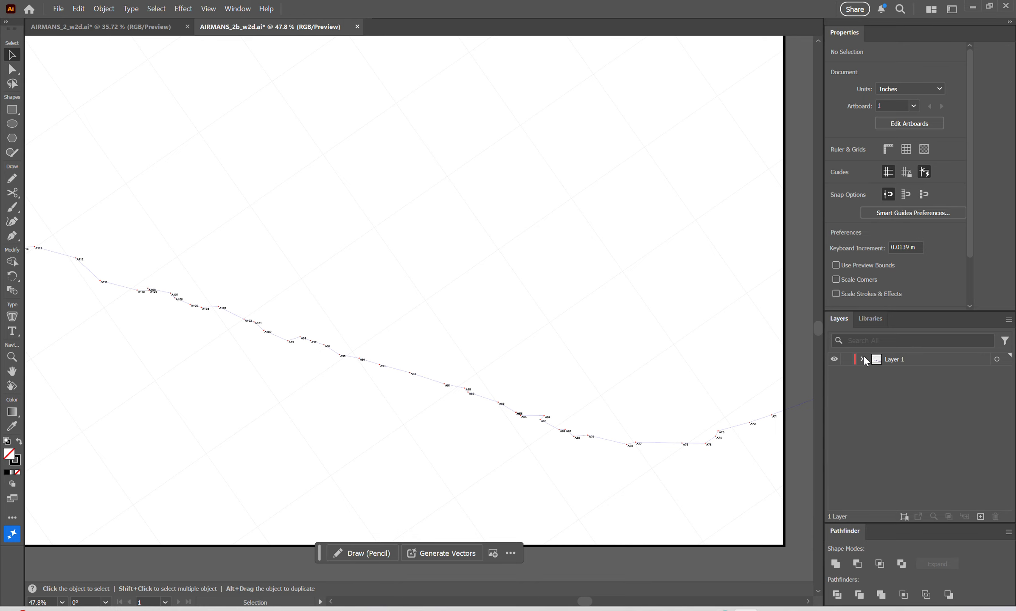
left_click(980, 516)
double_click(895, 357)
type("Sur")
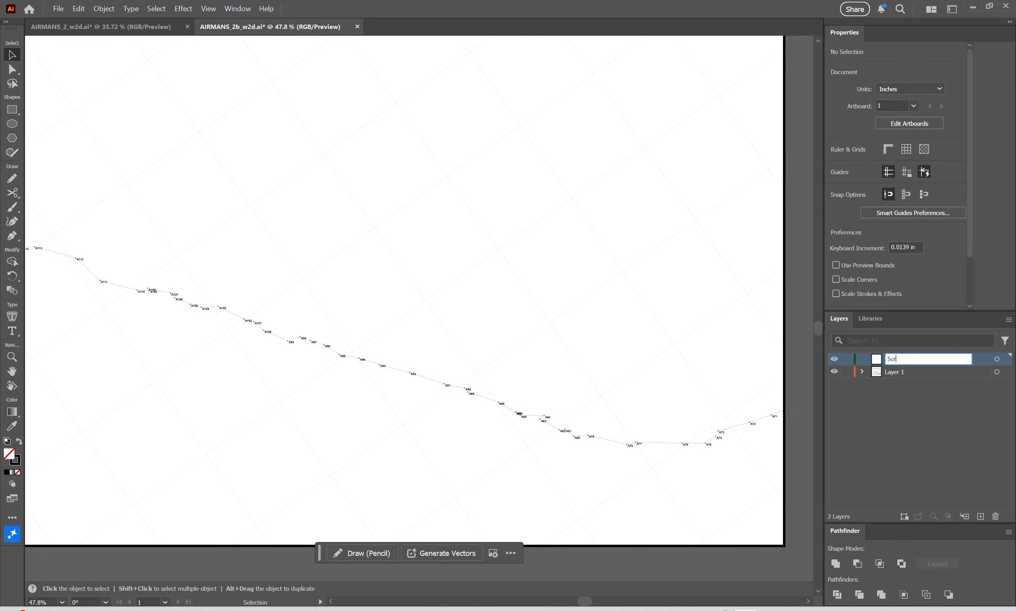
type("vey Notes")
key("Return")
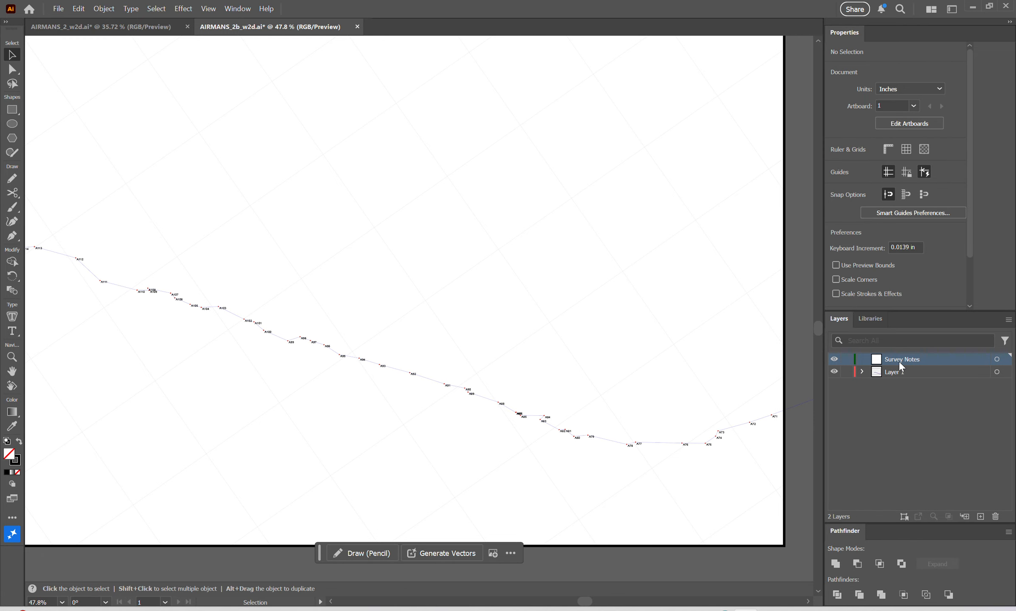
left_click_drag(900, 360, 903, 379)
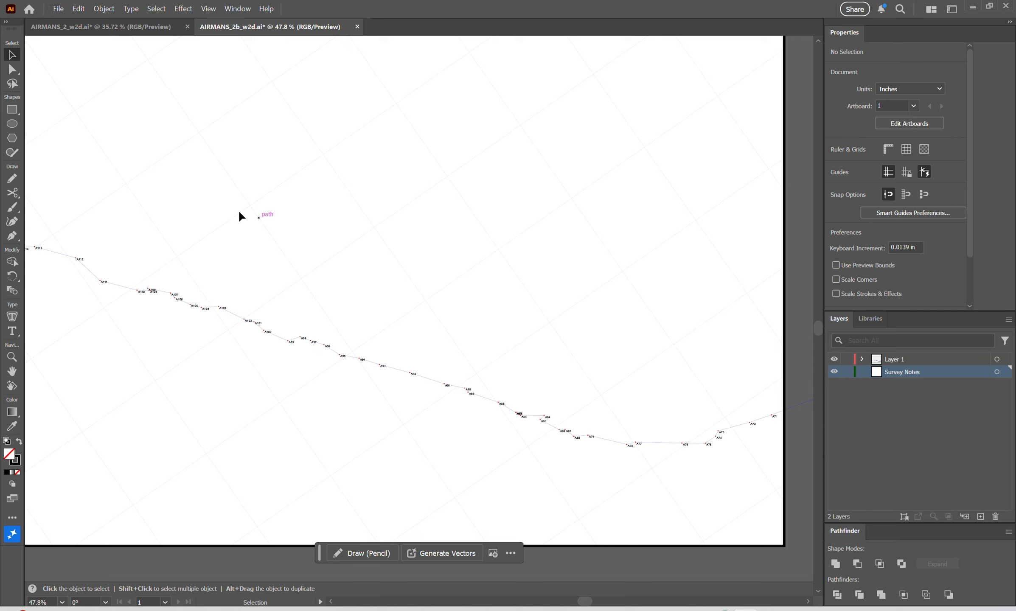
Place page 2 of Airman's 6 2025-10-04 A87-A123.pdf as a linked file on the Survey Notes layer, above the survey line.
left_click(58, 8)
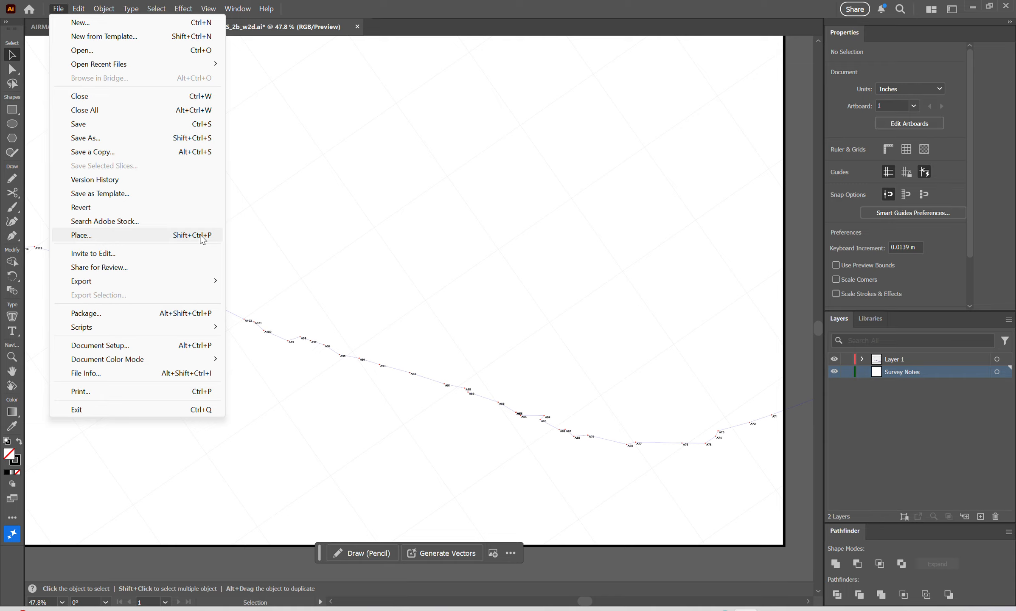
left_click(264, 252)
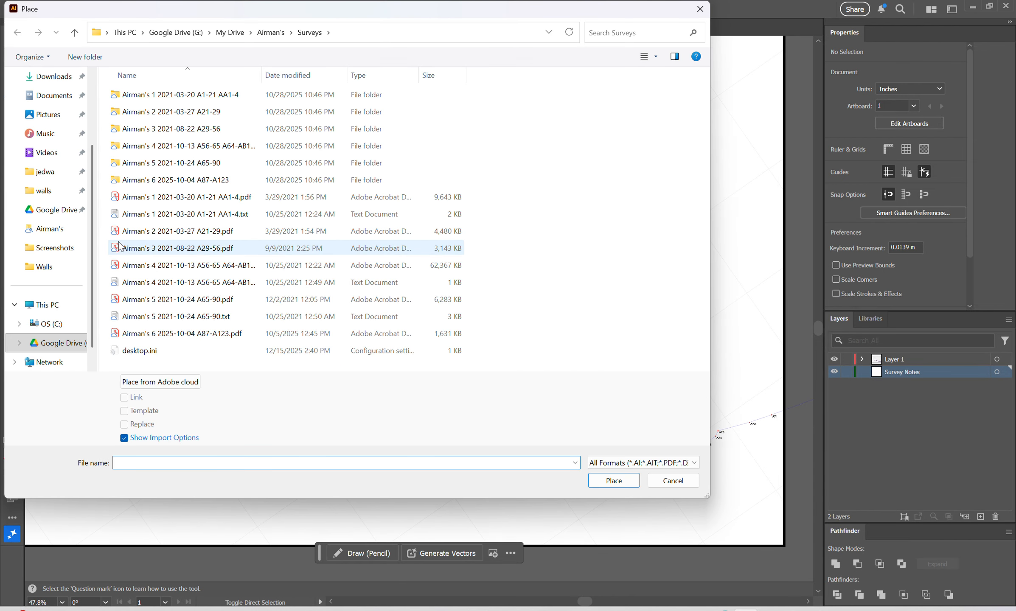
left_click(169, 334)
left_click(124, 397)
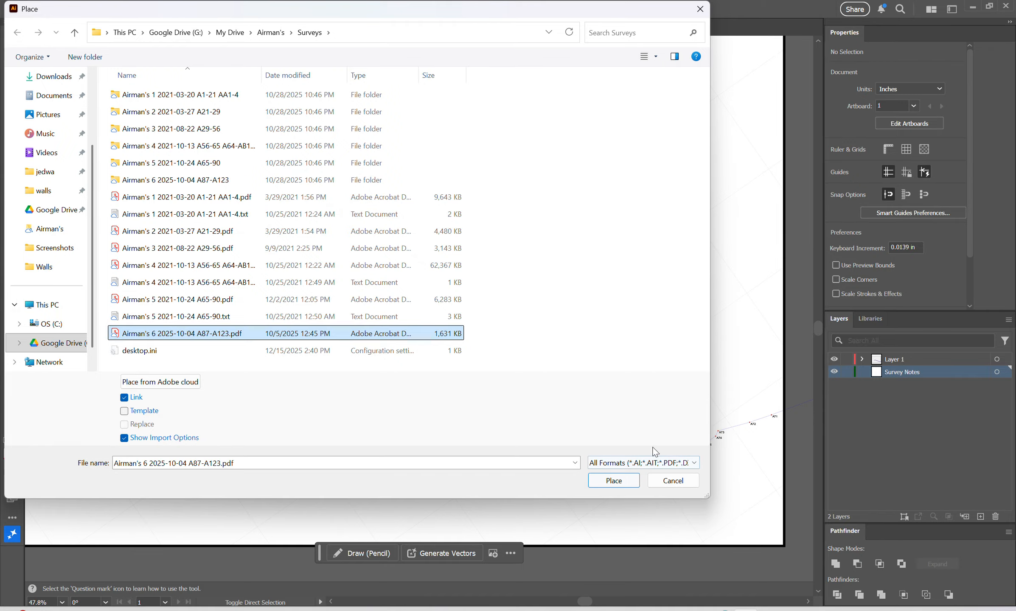
left_click(614, 481)
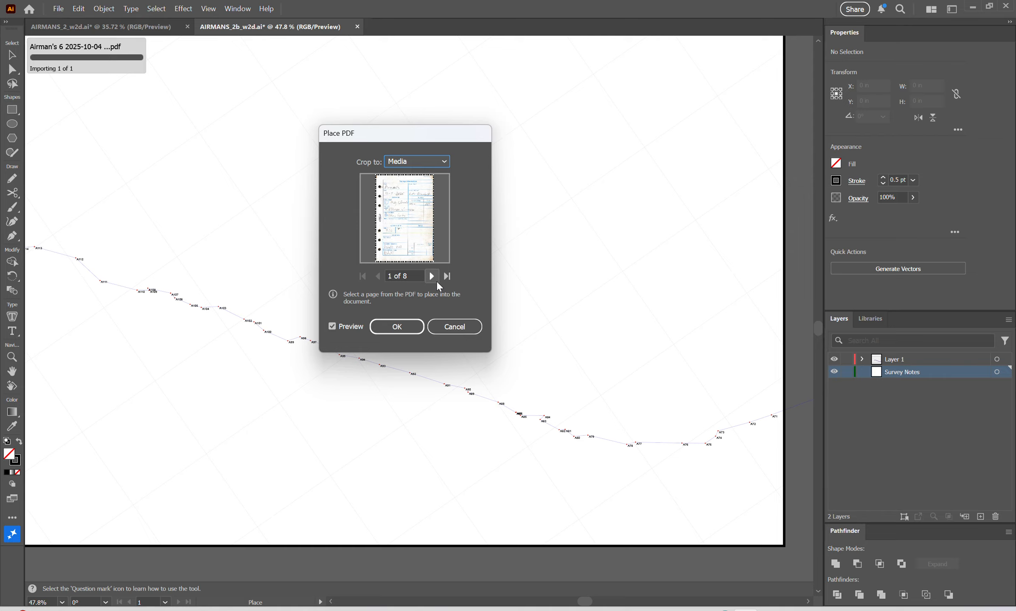
left_click(431, 276)
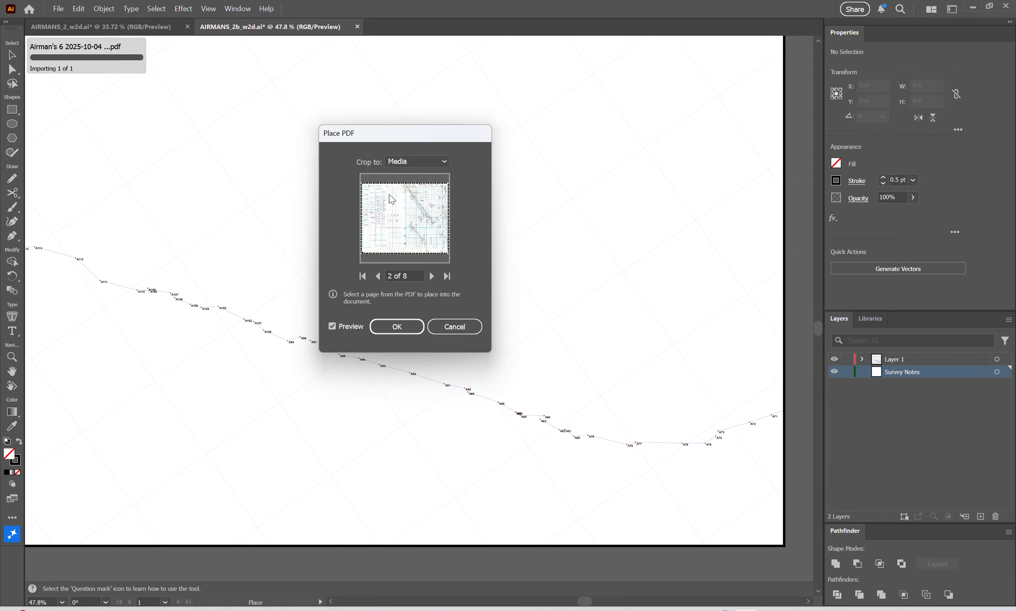
left_click(401, 329)
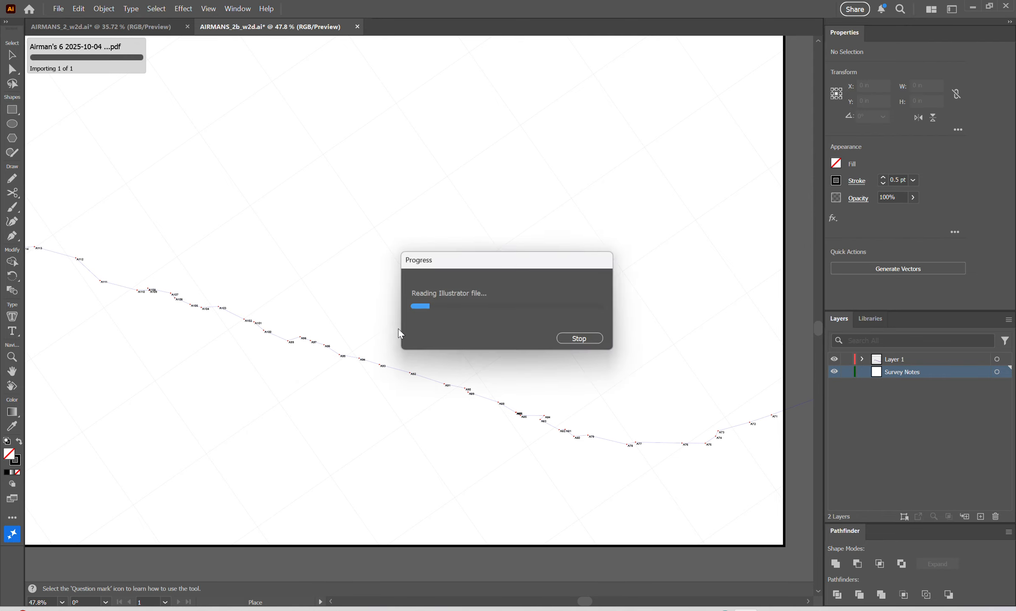
left_click(356, 114)
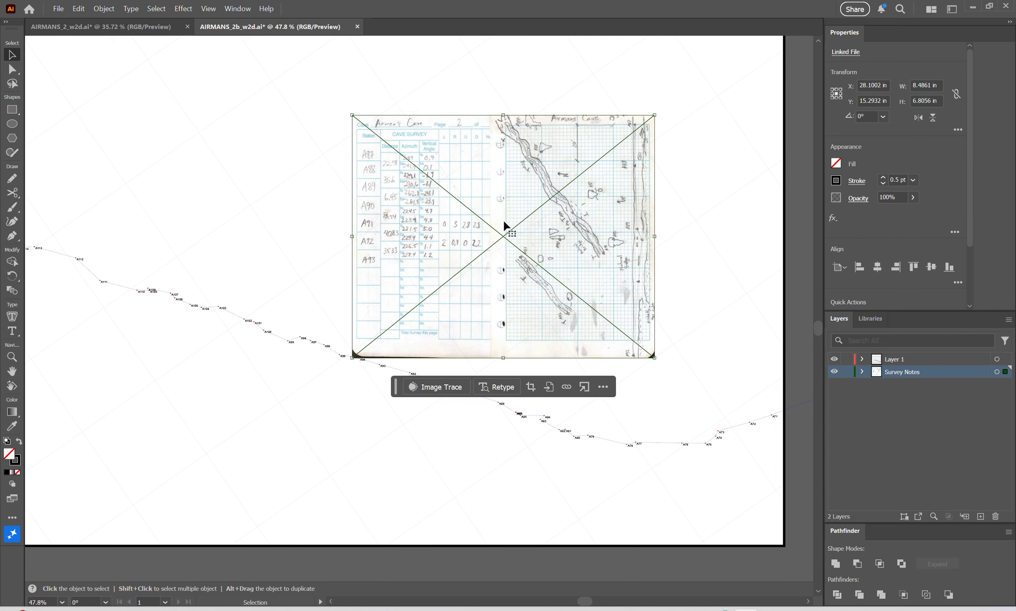
Duplicate the placed survey page and move the copy up and to the left of the original.
left_click_drag(504, 220, 547, 258)
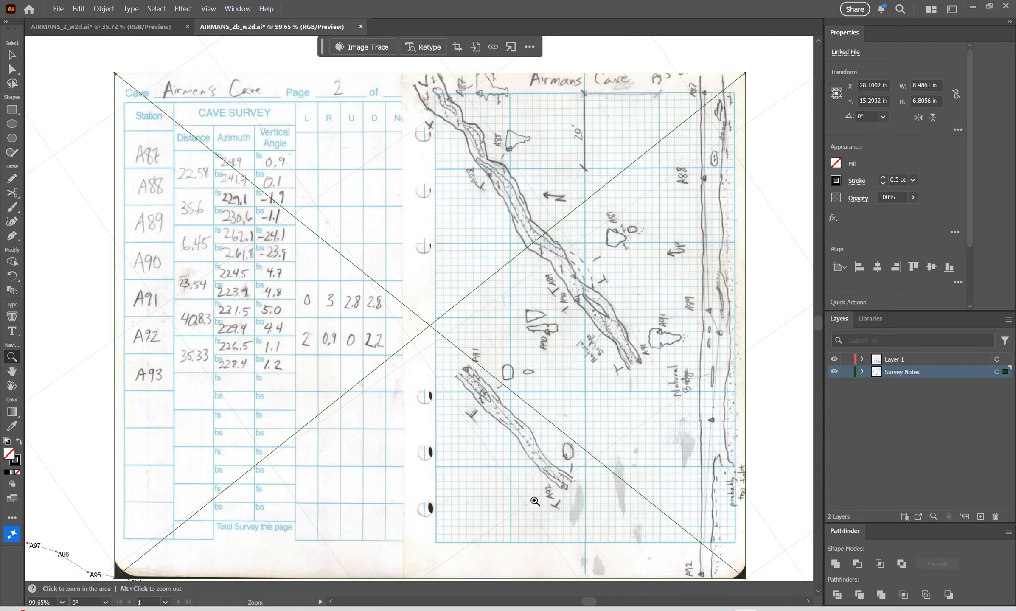
key("v")
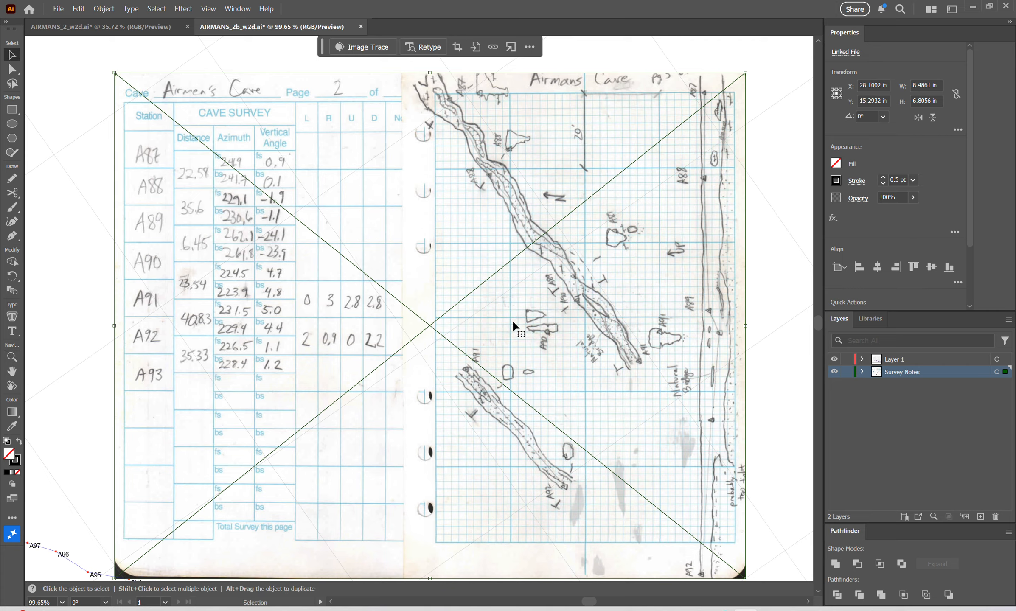
key("a")
key("ctrl+v")
left_click_drag(578, 352, 129, 252)
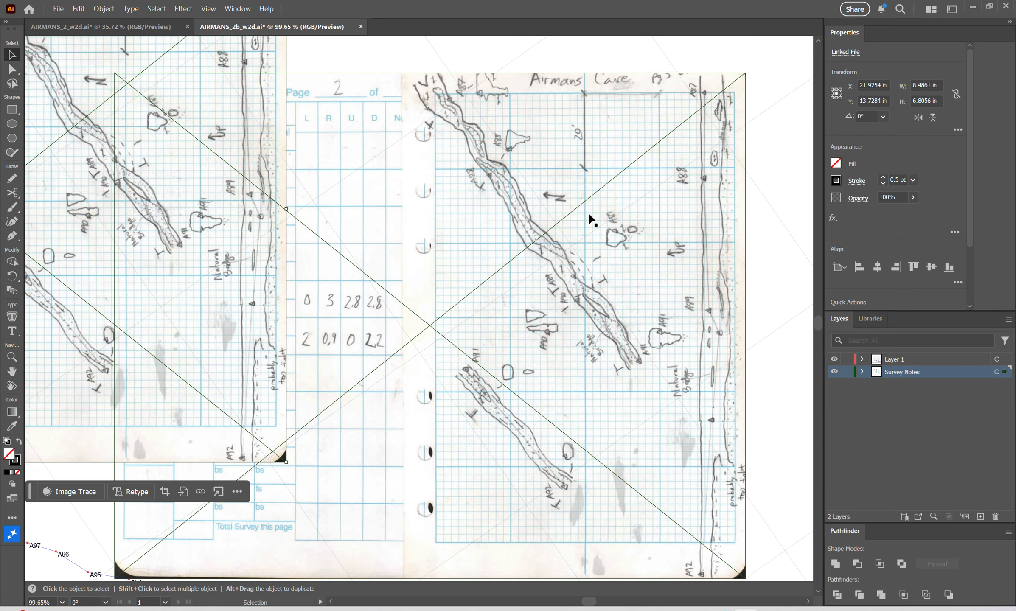
Draw a closed Pencil outline, about 3.9 by 4.2 in, around the A87 to A91 passage sketch on the original page.
key("h")
left_click_drag(458, 258, 420, 300)
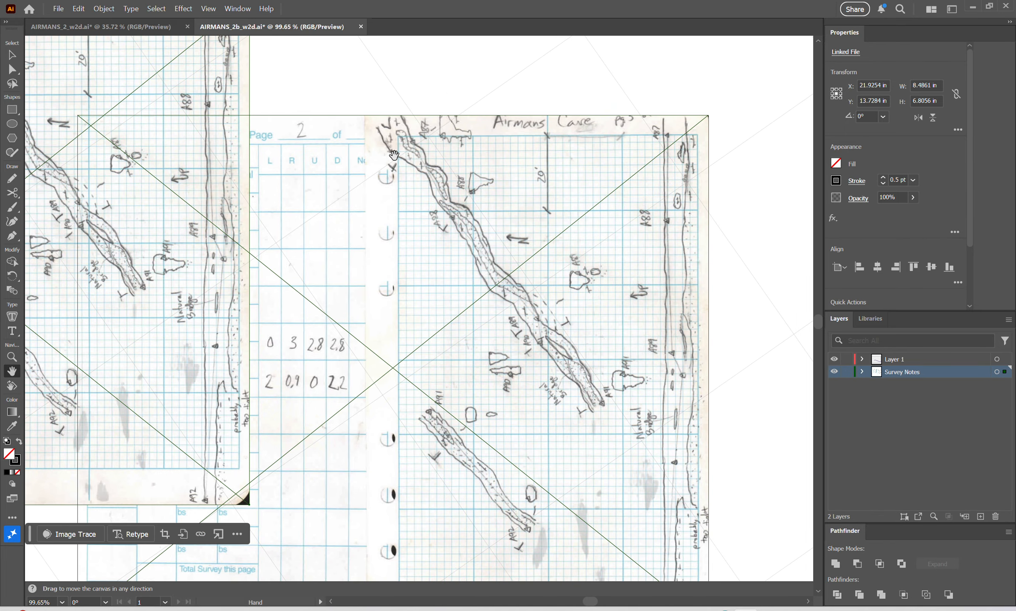
key("n")
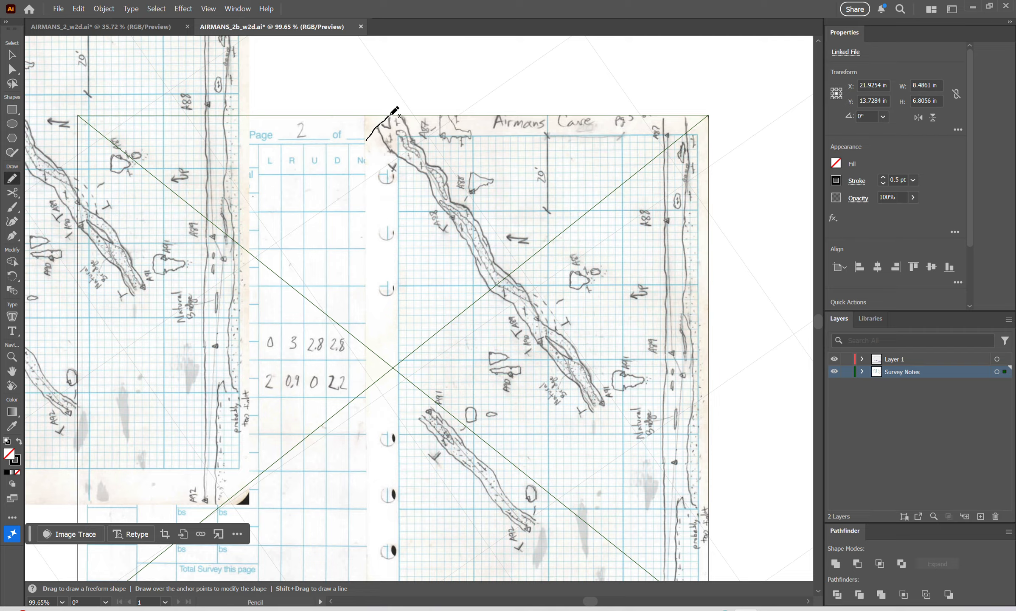
mouse_move(391, 115)
left_mouse_down()
mouse_move(471, 113)
mouse_move(513, 195)
mouse_move(552, 240)
mouse_move(616, 272)
mouse_move(628, 339)
mouse_move(652, 379)
mouse_move(582, 416)
mouse_move(525, 415)
mouse_move(468, 356)
mouse_move(367, 143)
mouse_move(512, 147)
left_mouse_up()
key("z")
key("space")
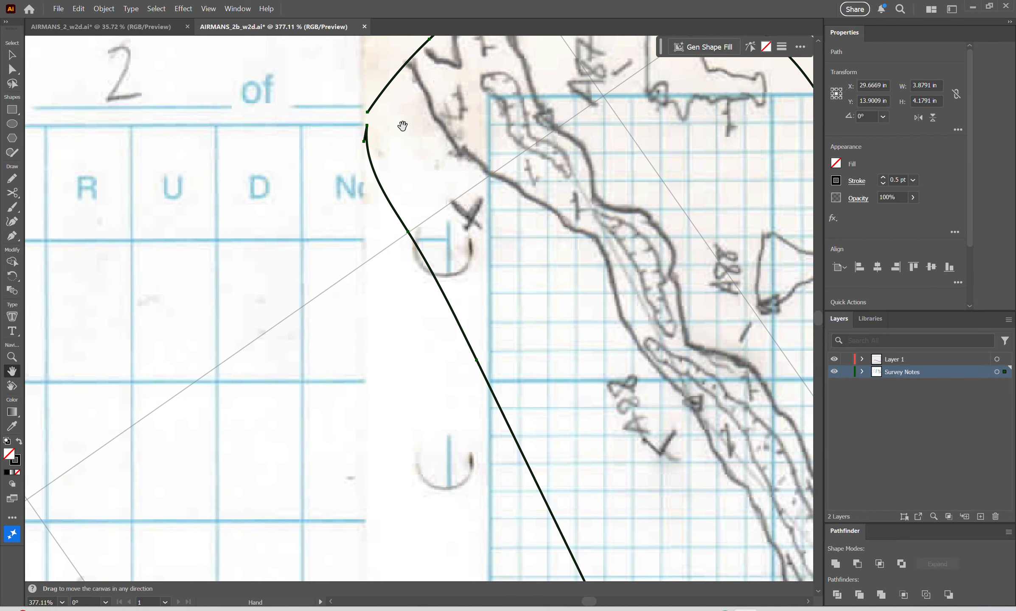
left_click_drag(402, 126, 385, 196)
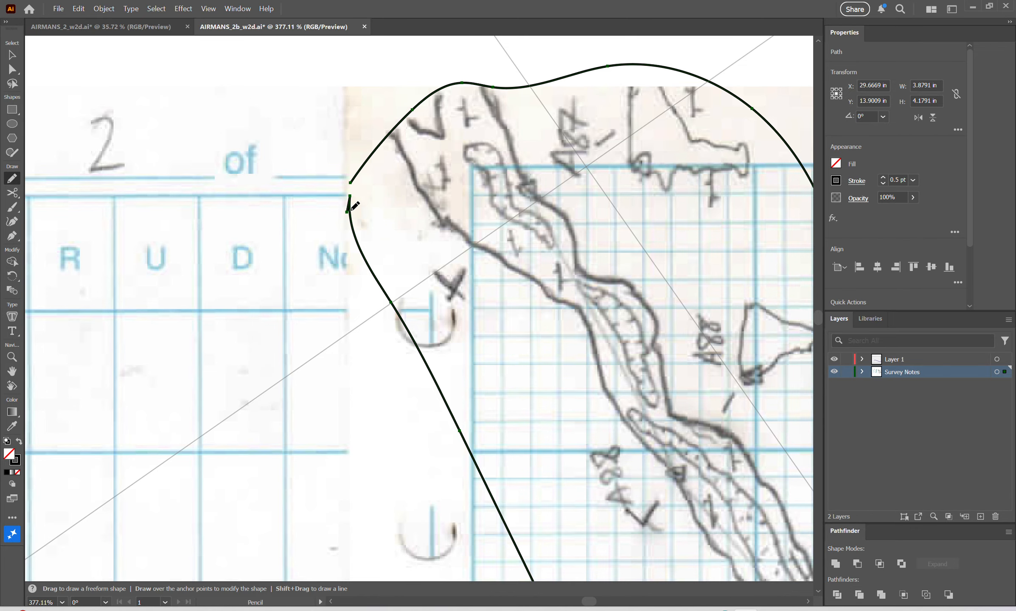
left_click_drag(352, 210, 365, 163)
Make a clipping mask from the A87 to A91 outline and the original survey page beneath it.
key("z")
left_click_drag(640, 327, 488, 338)
key("h")
left_click_drag(609, 361, 293, 273)
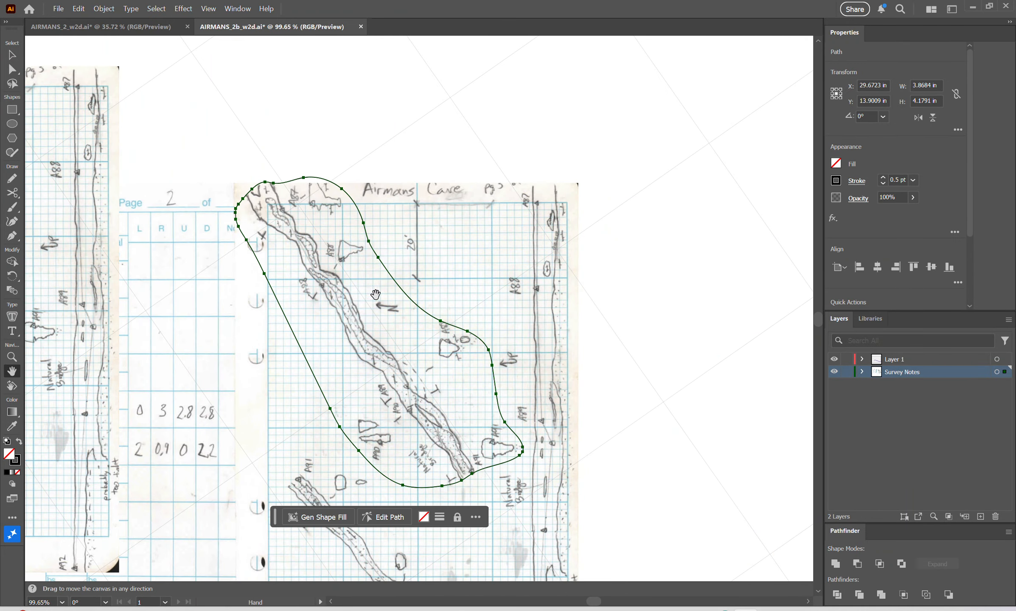
key("v")
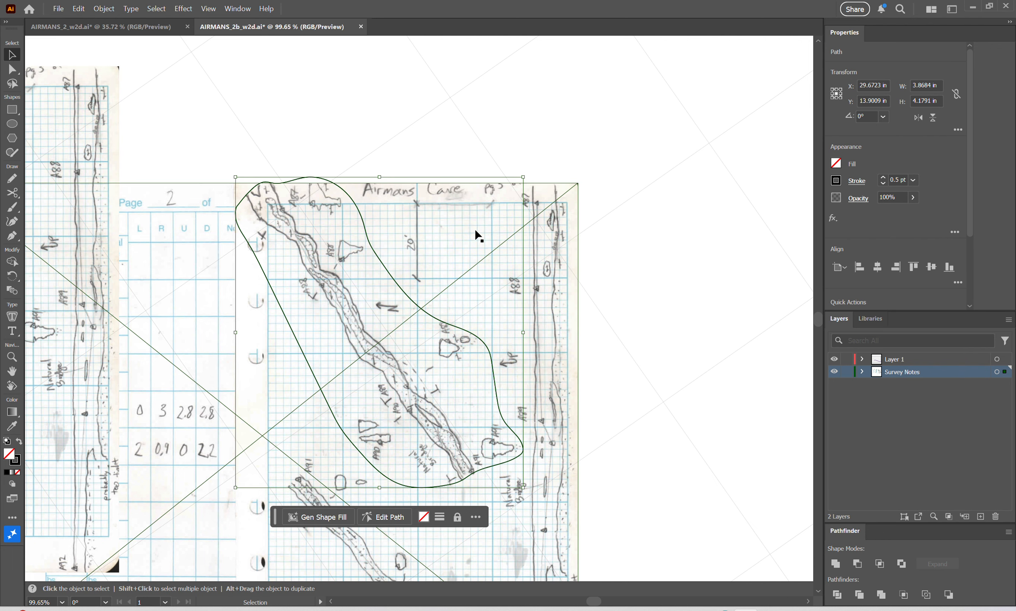
left_click(450, 253, "shift")
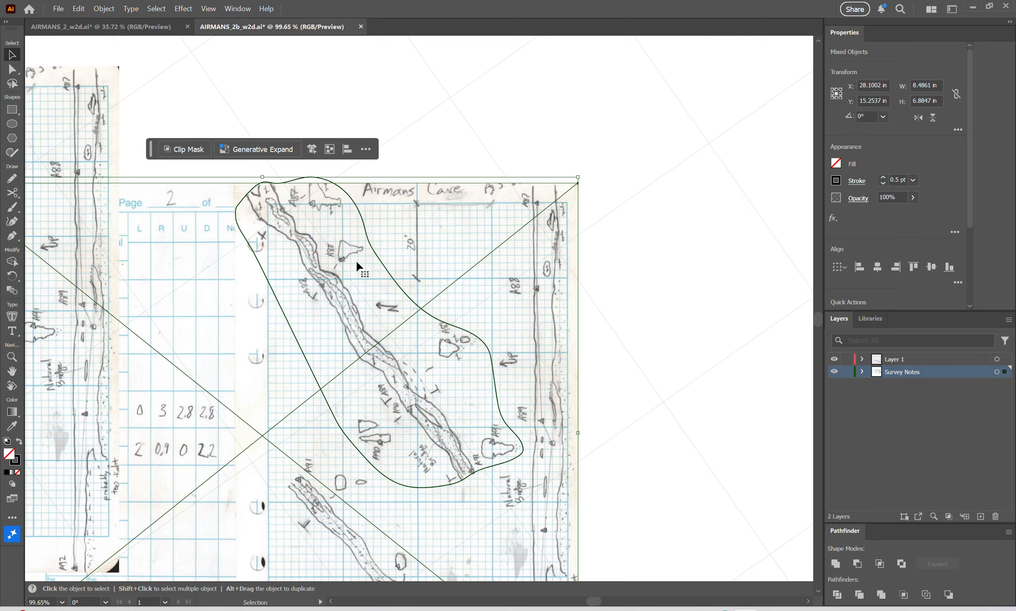
right_click(447, 238)
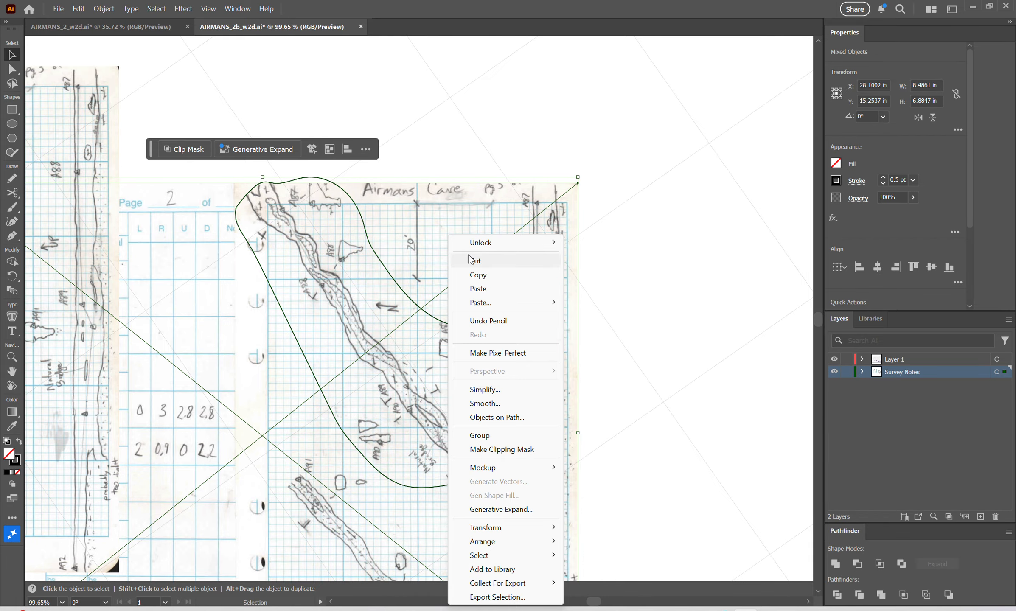
left_click(516, 454)
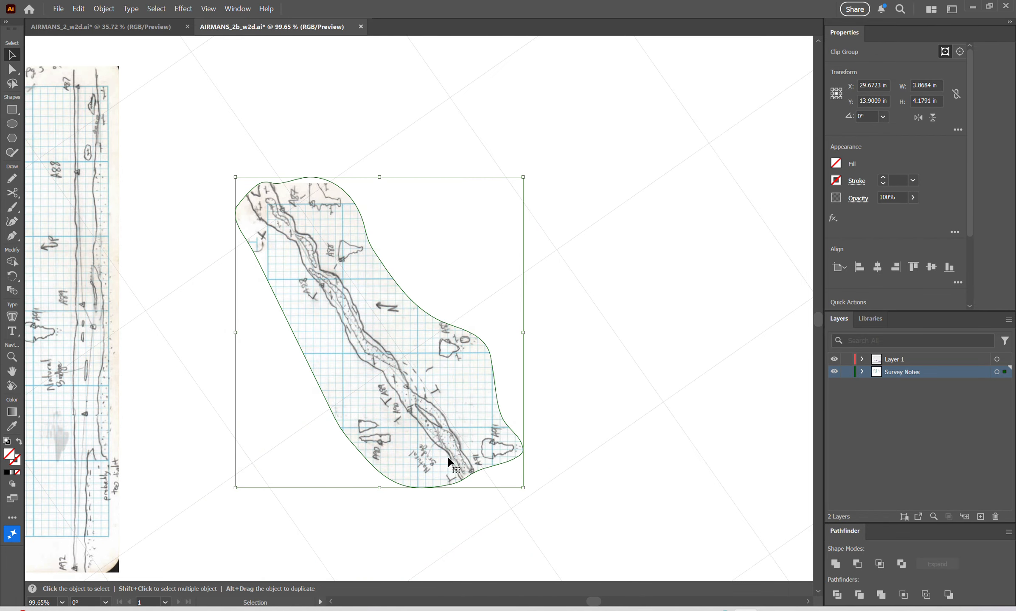
Move the clipped A87 to A91 sketch into the empty area to the right, clear of the full-page copy.
left_click_drag(423, 469, 612, 407)
key("space")
left_click_drag(513, 512, 417, 393)
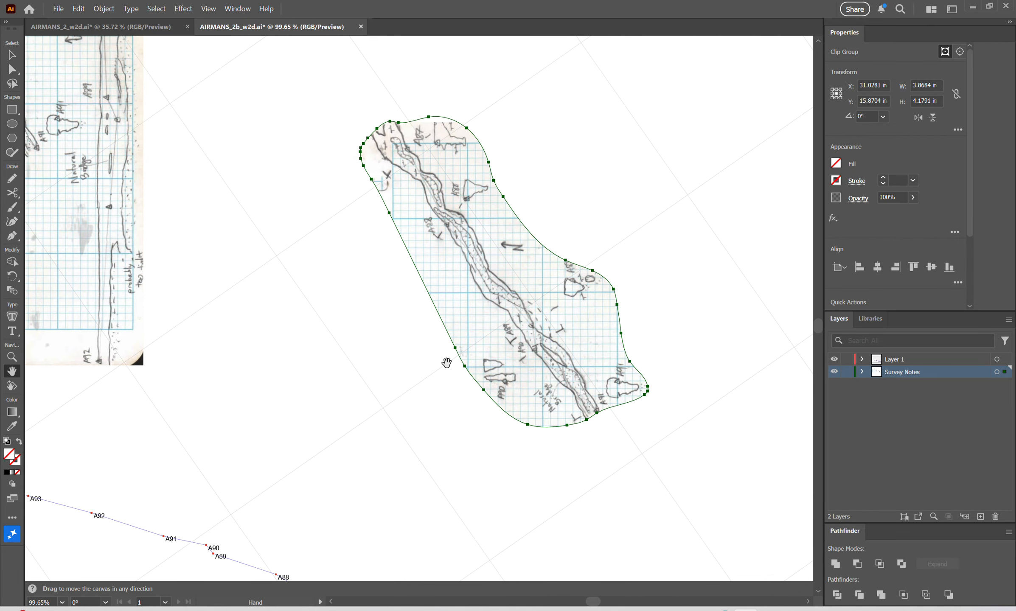
left_click_drag(510, 297, 627, 385)
Move the full-page survey copy to the right, nearer to the clipped sketch.
key("space")
left_click_drag(270, 335, 479, 390)
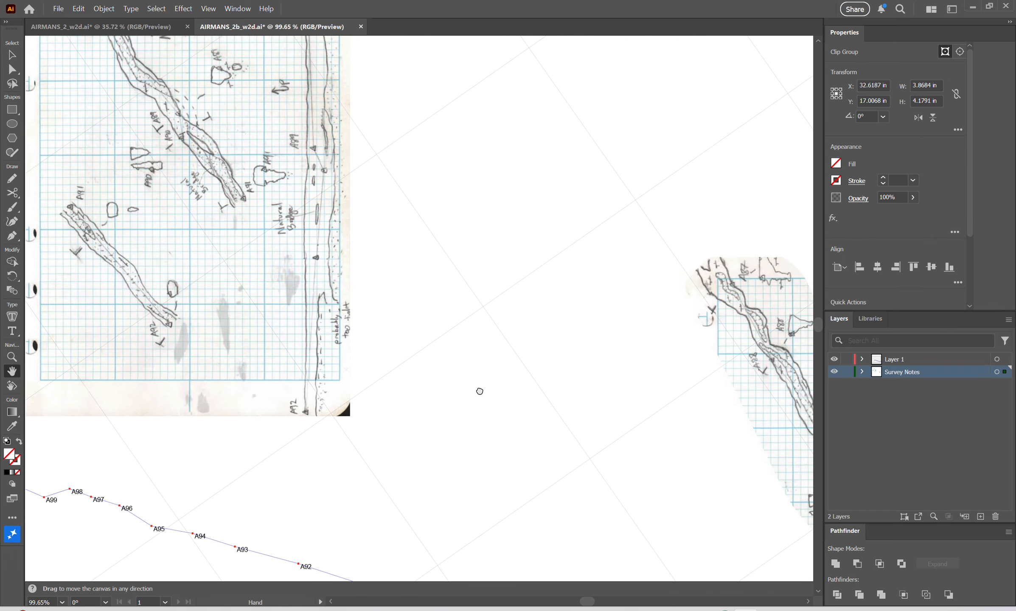
left_click_drag(188, 311, 421, 351)
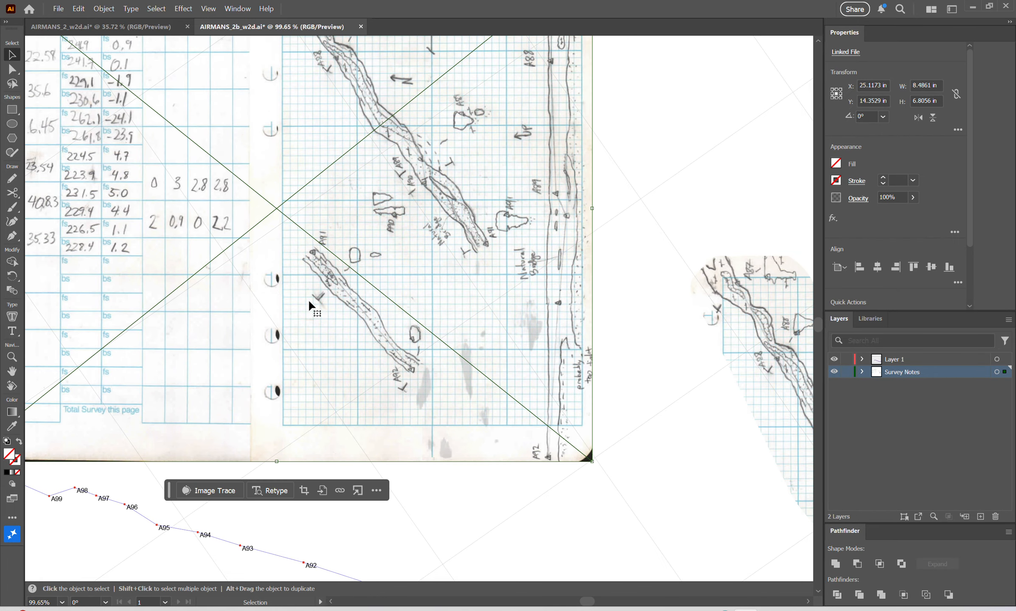
Draw a closed Pencil outline, about 1.8 by 2.2 in, around the A91 to A92 passage sketch on the page copy.
key("n")
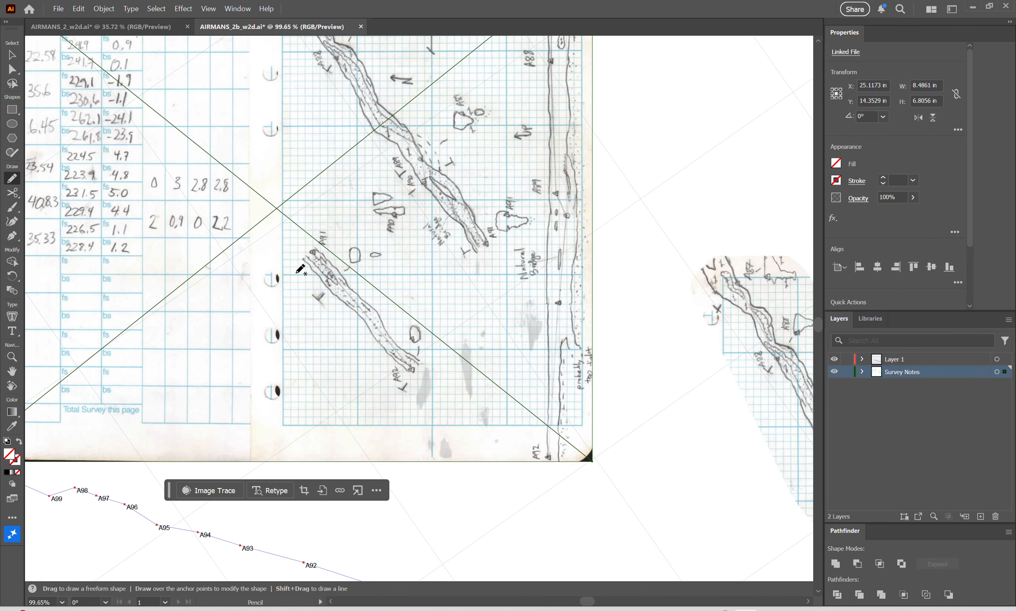
key("z")
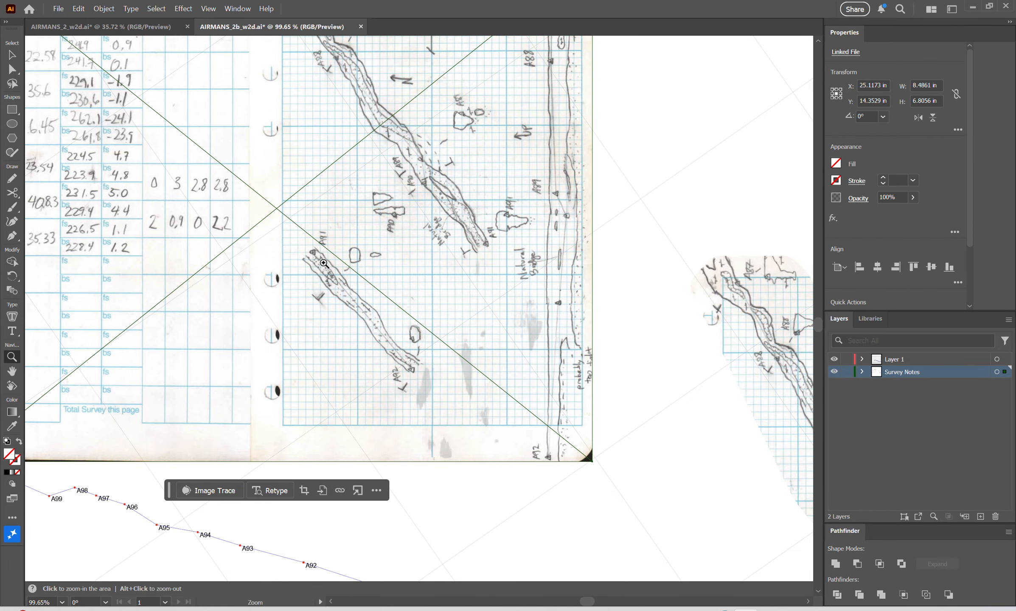
mouse_move(272, 266)
left_mouse_down()
mouse_move(337, 260)
mouse_move(318, 261)
mouse_move(370, 200)
mouse_move(440, 224)
mouse_move(484, 260)
mouse_move(541, 352)
mouse_move(543, 418)
mouse_move(505, 466)
mouse_move(488, 478)
mouse_move(450, 463)
mouse_move(396, 414)
mouse_move(348, 350)
mouse_move(319, 283)
mouse_move(323, 260)
left_mouse_up()
key("m")
key("n")
key("v")
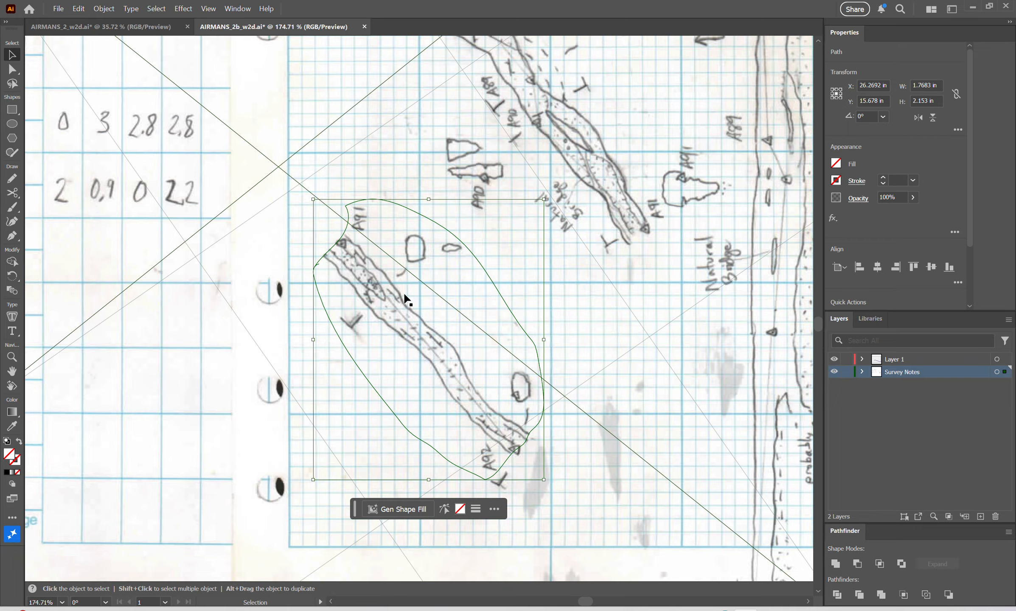
Make a clipping mask from the A91 to A92 outline and the page copy beneath it.
left_click(579, 302, "shift")
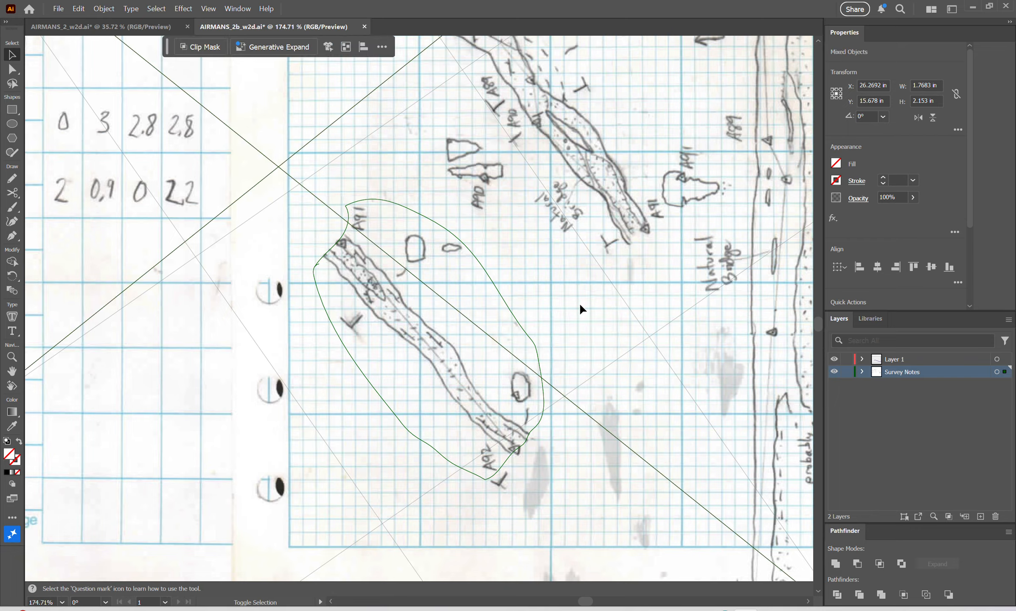
right_click(579, 303)
left_click(637, 451)
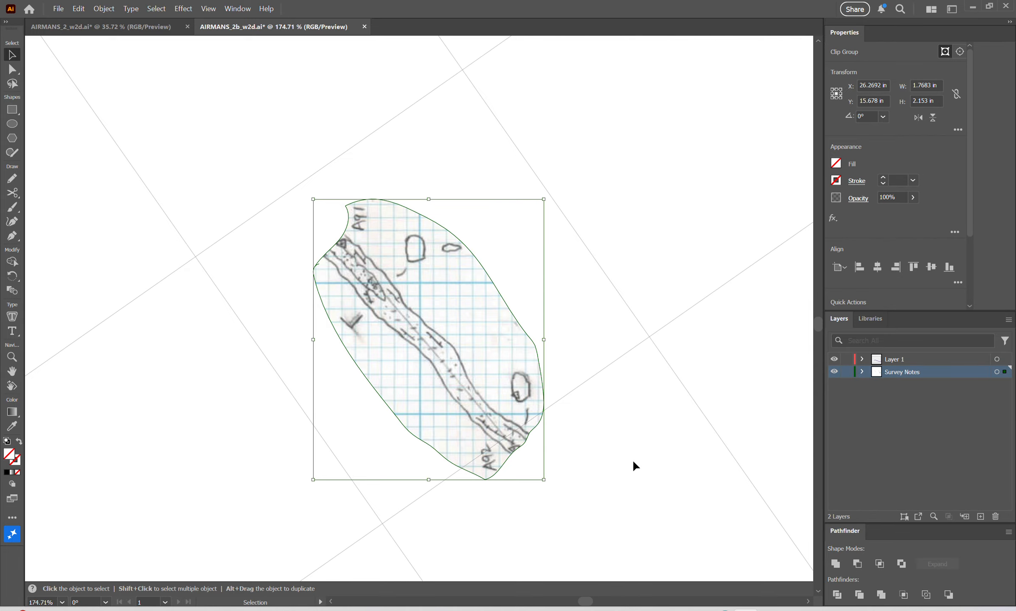
Move the clipped A91 to A92 sketch beside the larger clipped sketch, above the survey line.
key("space")
left_click_drag(631, 494, 336, 383)
key("ctrl+space")
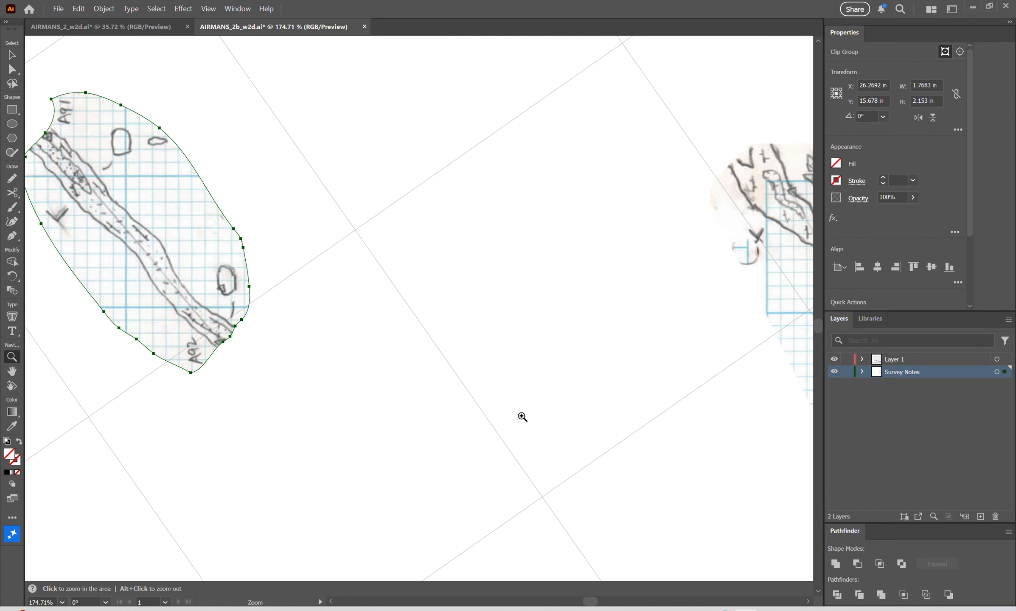
left_click_drag(521, 415, 417, 436)
left_click_drag(558, 452, 559, 452)
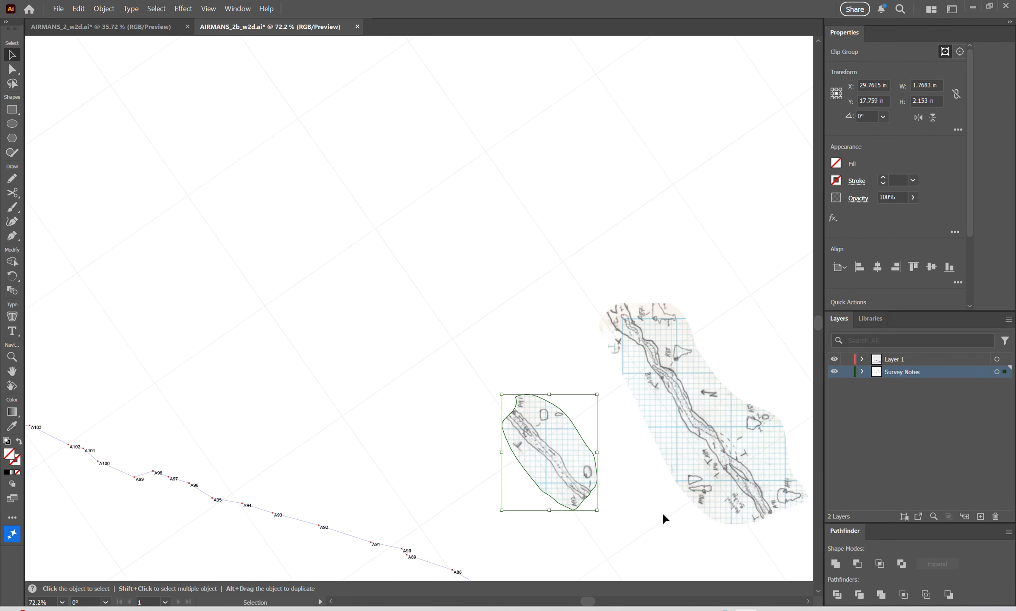
key("space")
left_click_drag(652, 509, 402, 346)
key("ctrl+space")
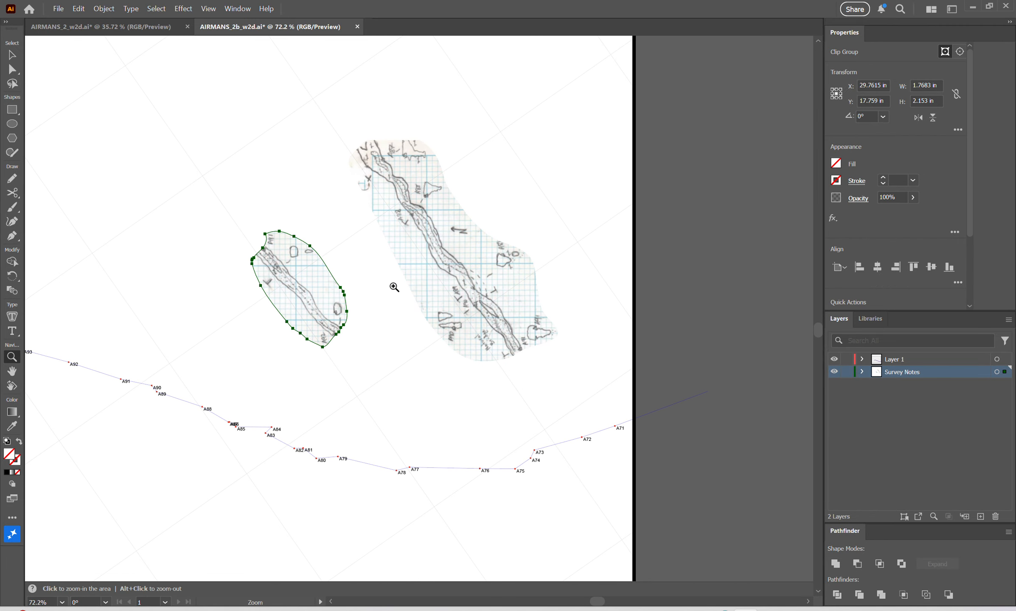
Move the larger clipped sketch so that its A87 mark sits on survey station A87.
left_click_drag(392, 298, 427, 297)
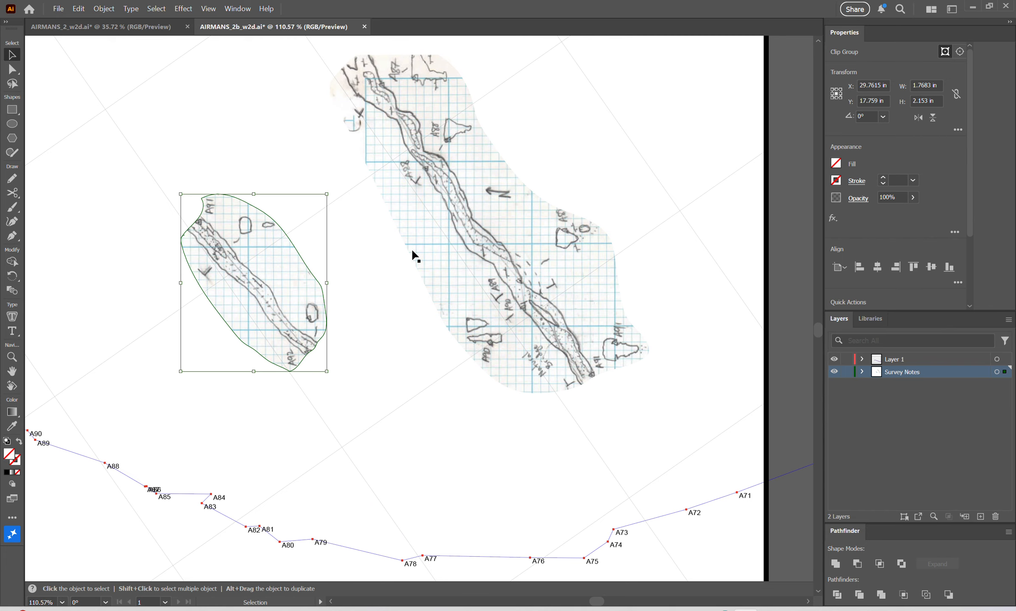
left_click(372, 106)
left_click(382, 86)
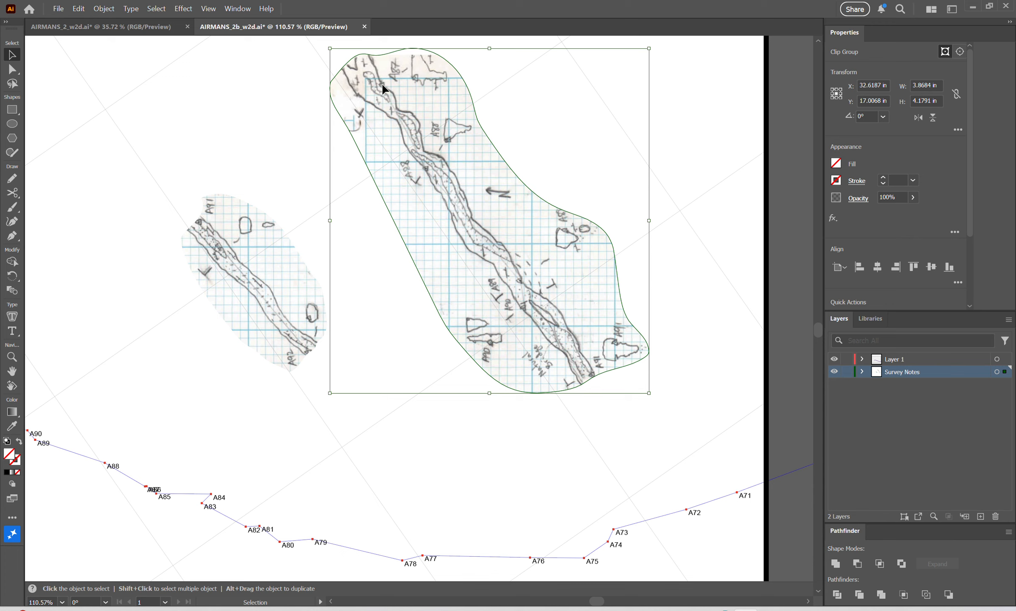
left_click_drag(382, 83, 494, 240)
key("z")
key("v")
left_click_drag(425, 207, 425, 212)
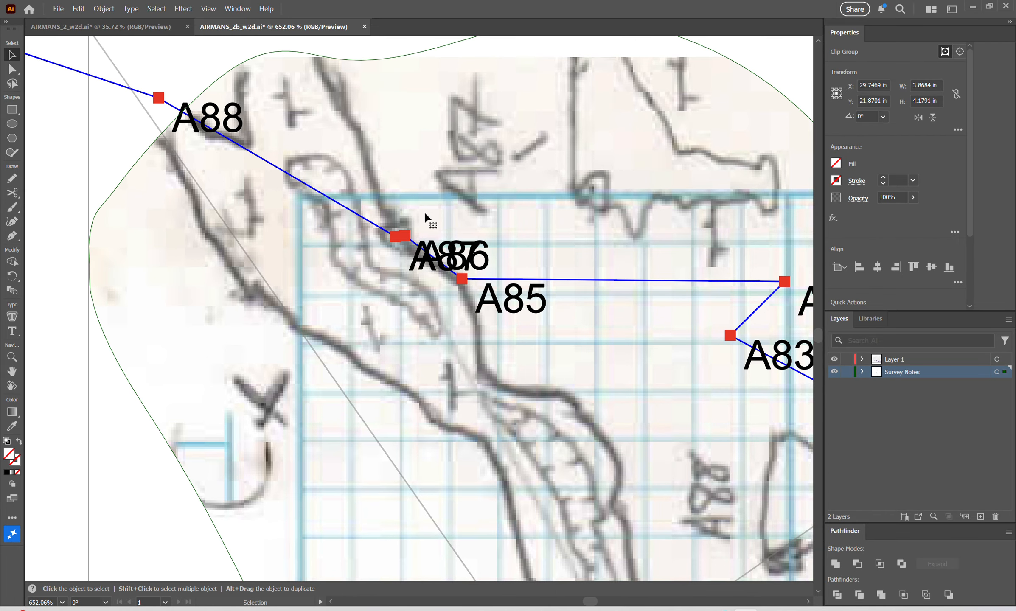
Rotate the larger clipped sketch about station A87 to about 211.4°, so its passage follows the survey line.
key("r")
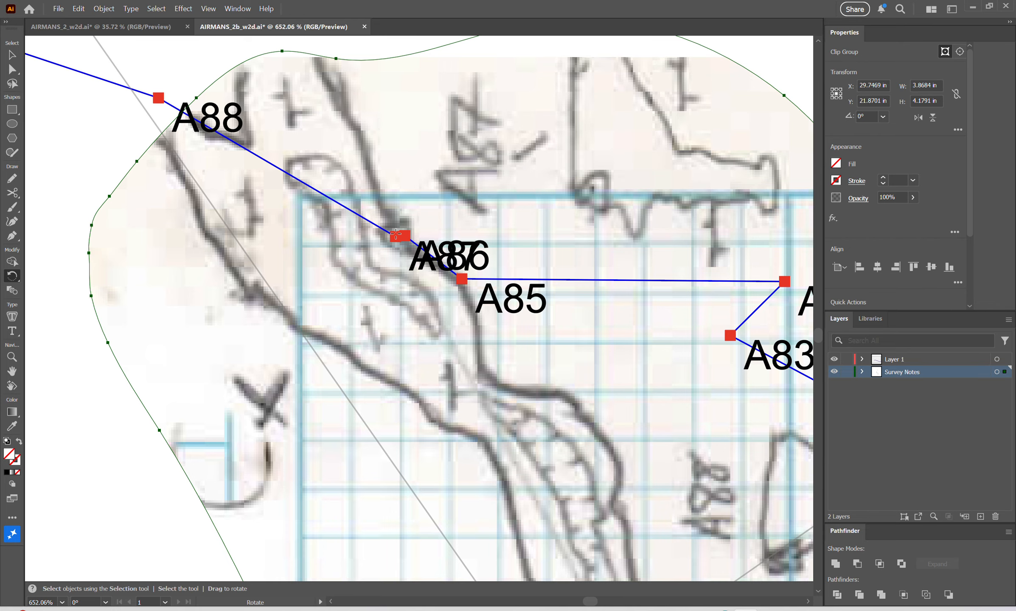
left_click_drag(476, 203, 419, 276)
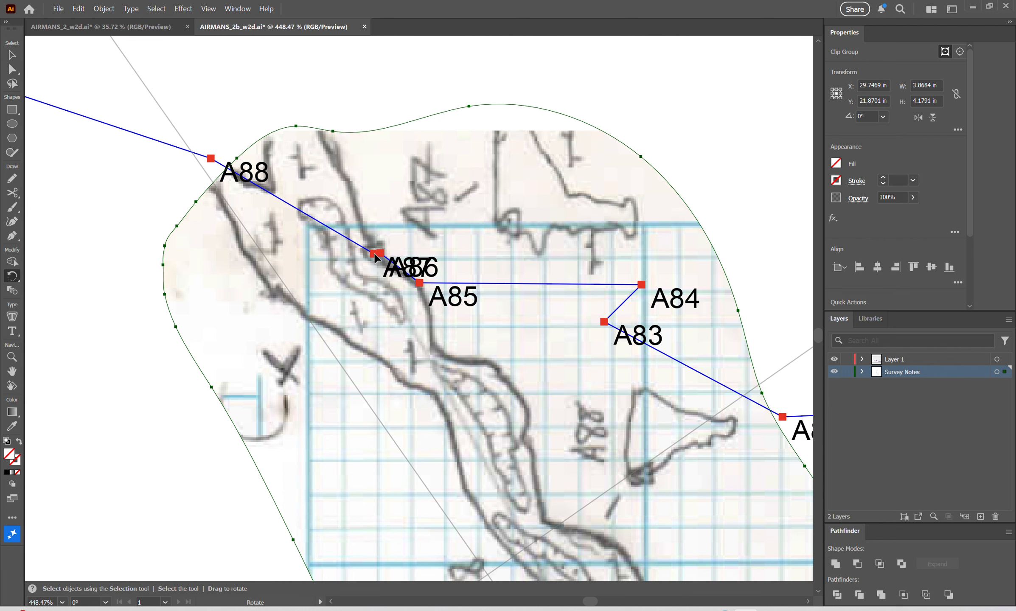
left_click_drag(585, 371, 223, 268)
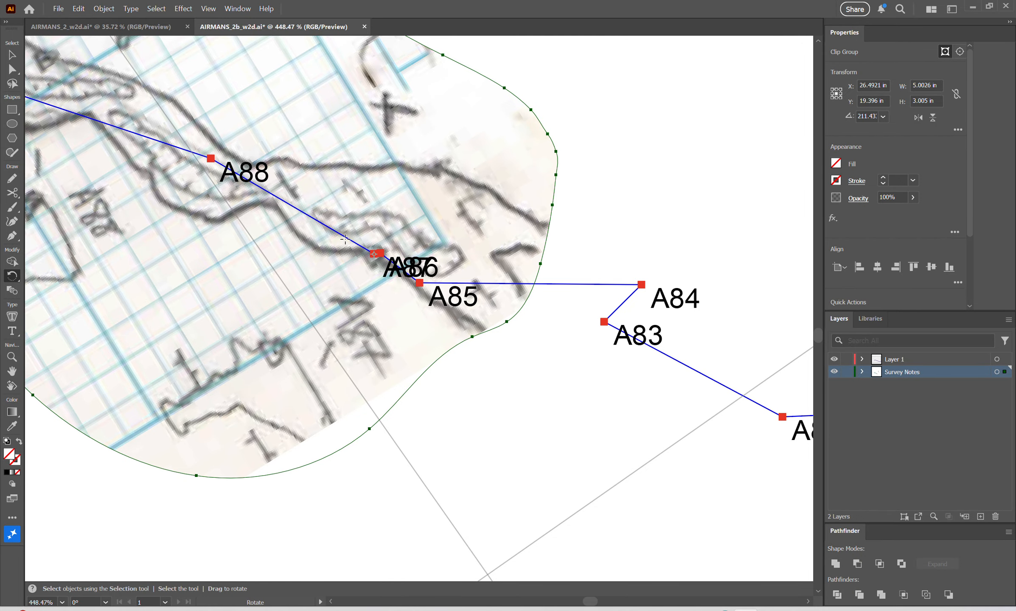
Scale the larger clipped sketch down about station A87 to about 2.48 by 1.49 in, bringing its A91 end to station A91.
key("space")
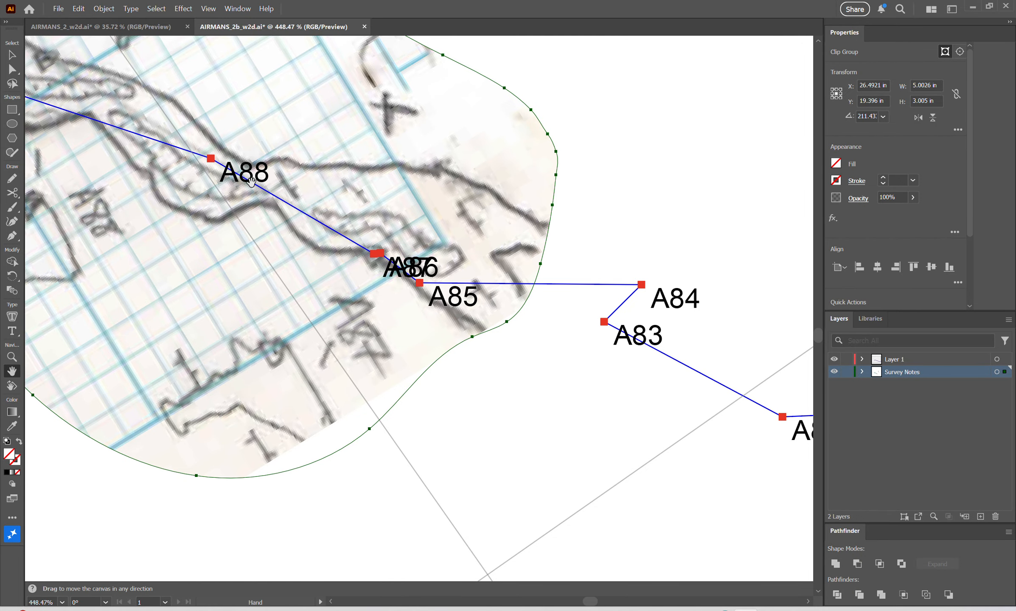
left_click_drag(252, 183, 469, 251)
key("ctrl+space")
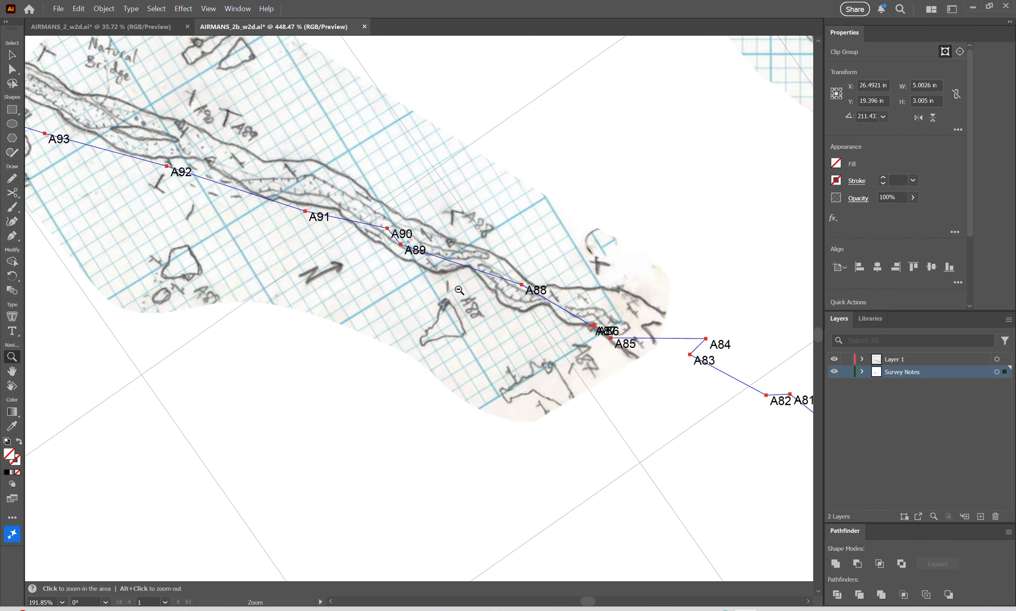
key("space")
left_click_drag(399, 221, 447, 231)
key("space")
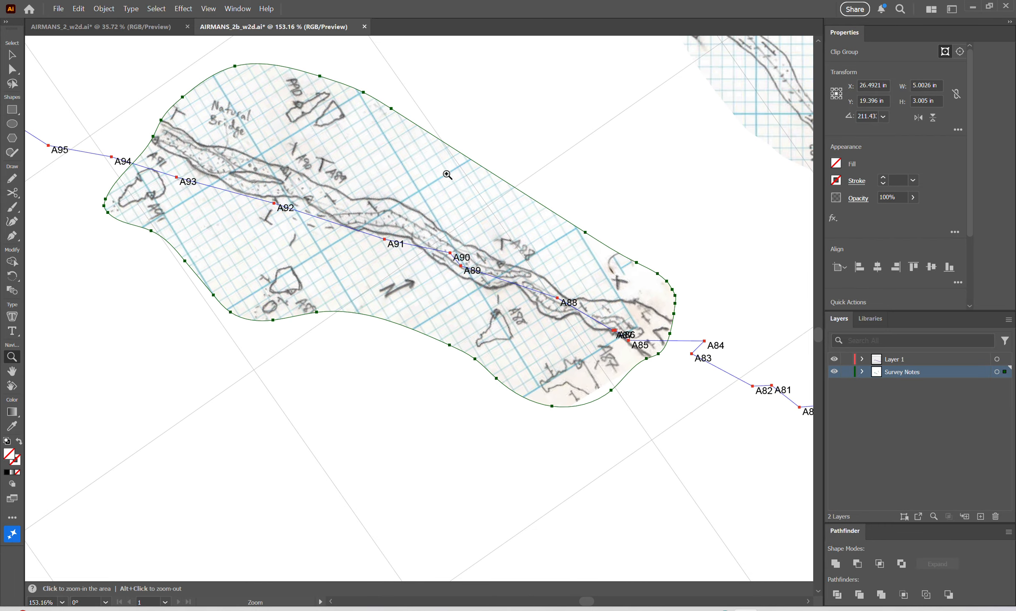
left_click_drag(446, 173, 425, 250)
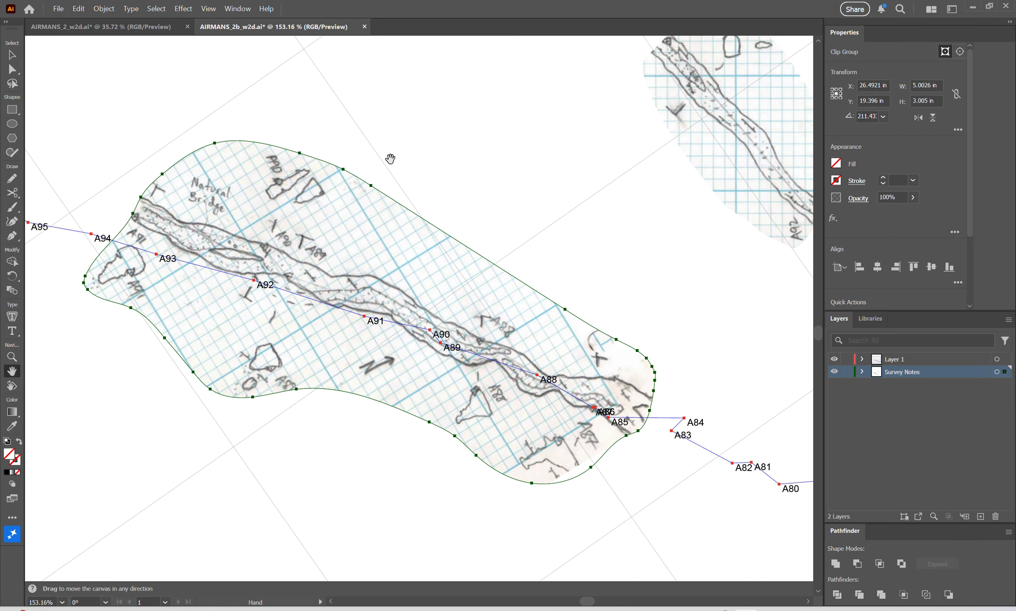
key("s")
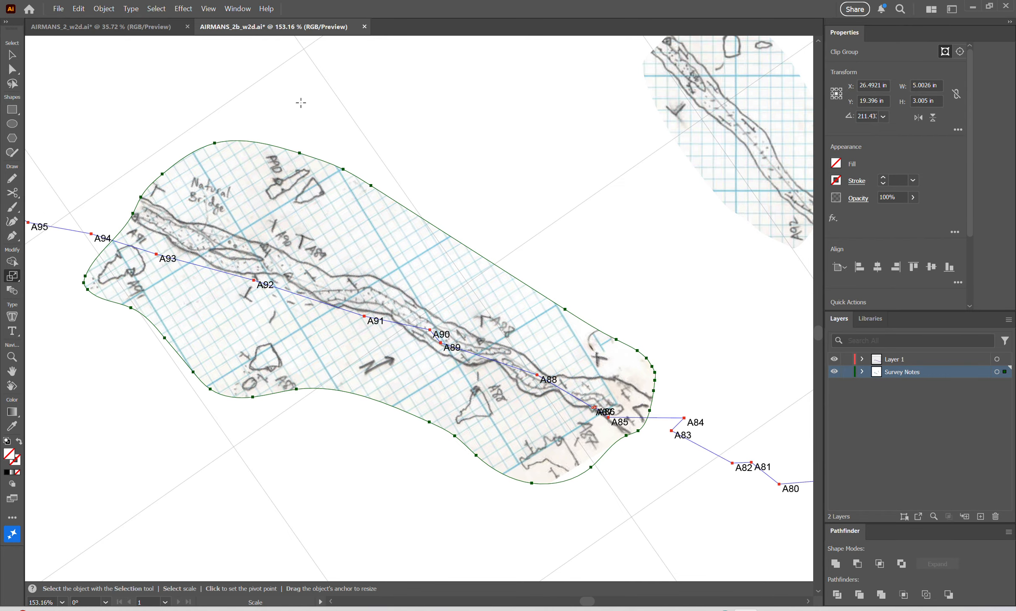
left_click_drag(300, 102, 473, 232)
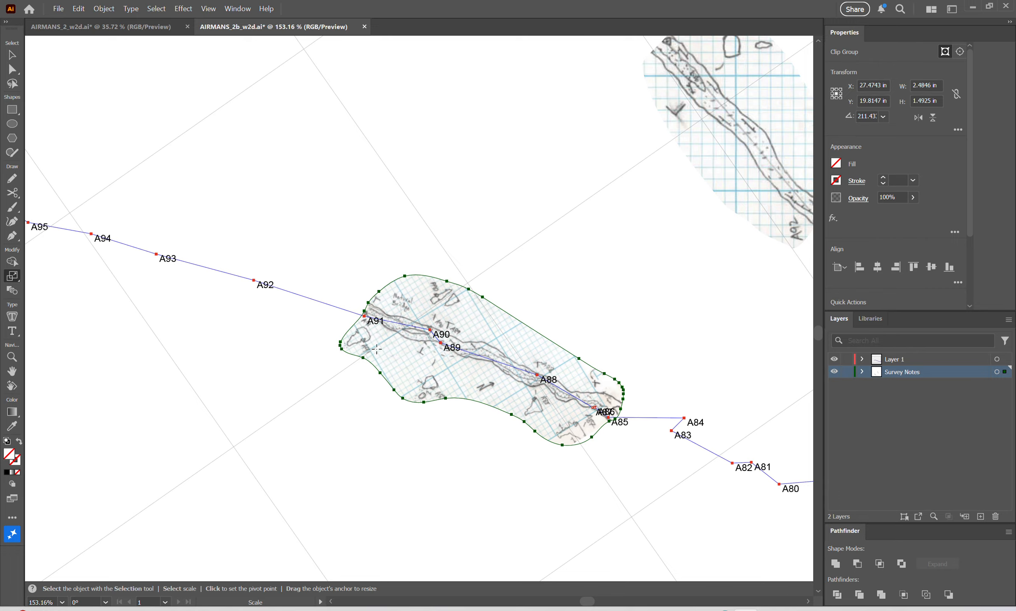
Fine-tune the rotation of the larger clipped sketch to about 212.2° to match the A87 to A91 survey line.
scroll(377, 348, "up", 5)
key("r")
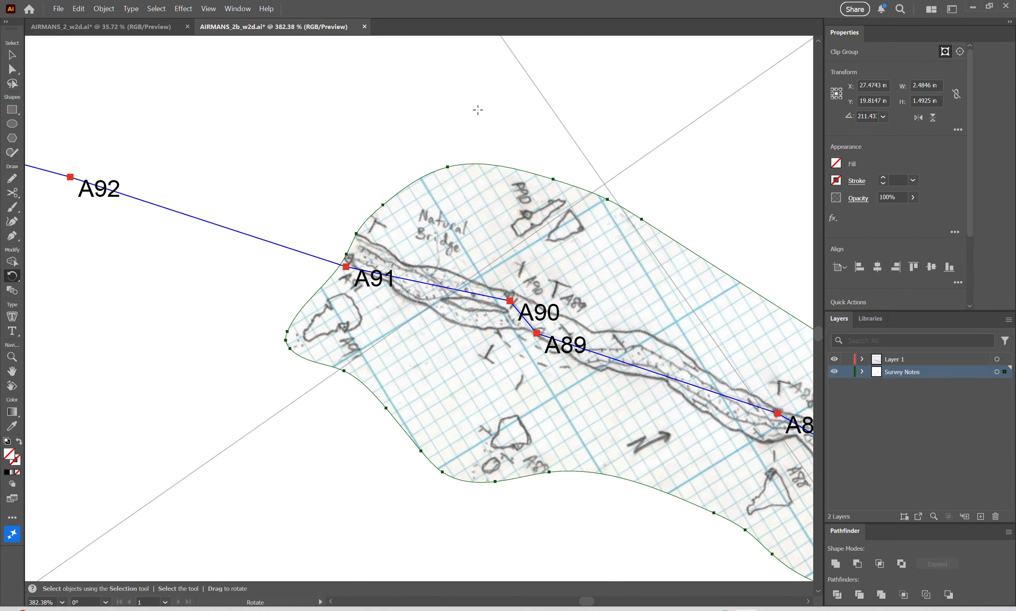
left_click_drag(468, 125, 462, 130)
Move the clipped A91 to A92 sketch so that its A91 mark sits on survey station A91.
key("space")
left_click_drag(593, 302, 391, 234)
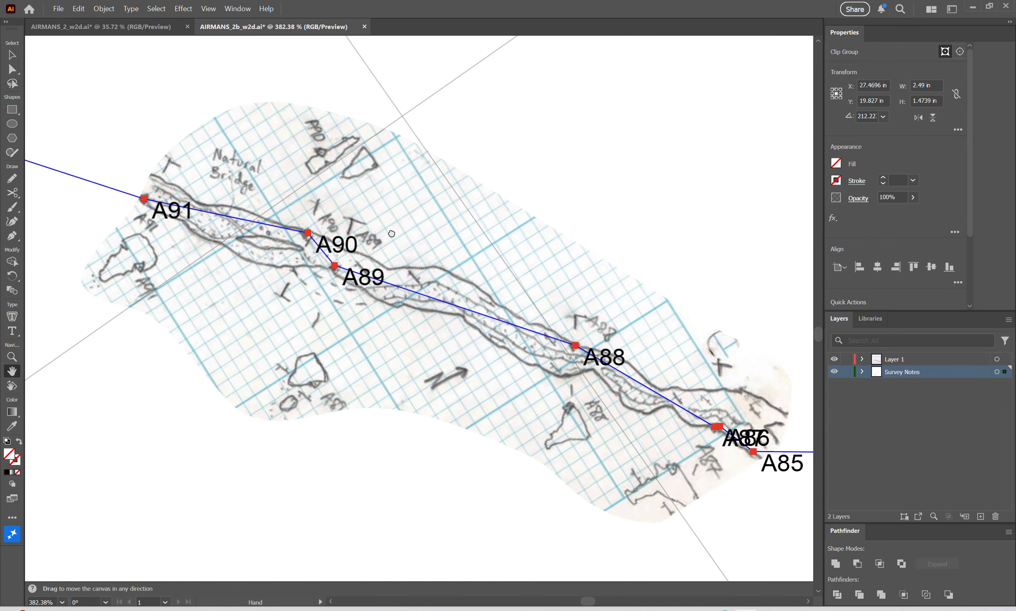
key("ctrl+space")
left_click_drag(505, 228, 471, 204)
key("space")
left_click_drag(501, 151, 580, 278)
key("v")
key("ctrl+space")
left_click_drag(542, 196, 492, 230)
key("space")
left_click_drag(565, 172, 531, 222)
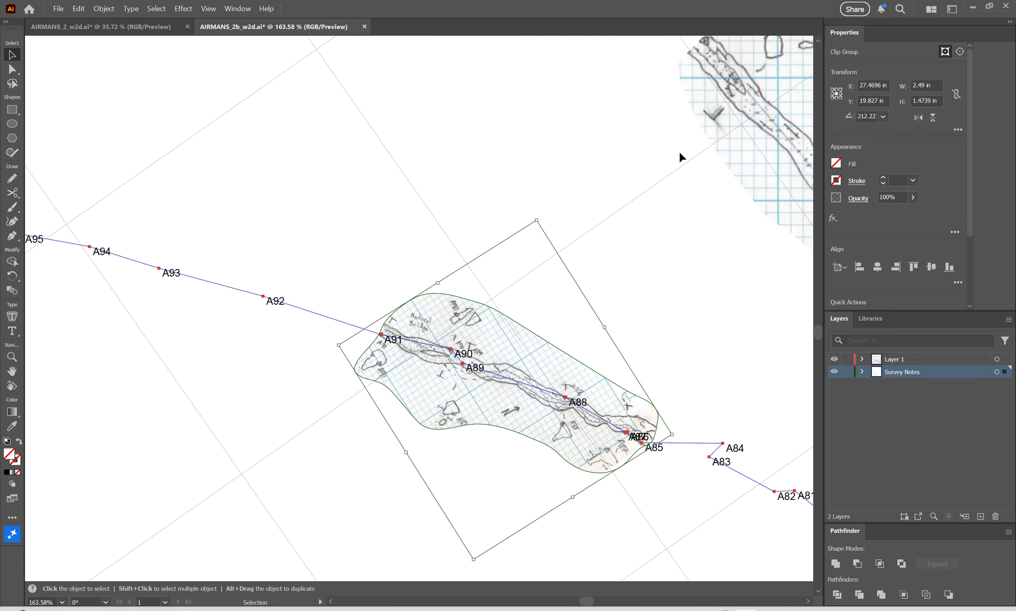
left_click_drag(748, 122, 559, 205)
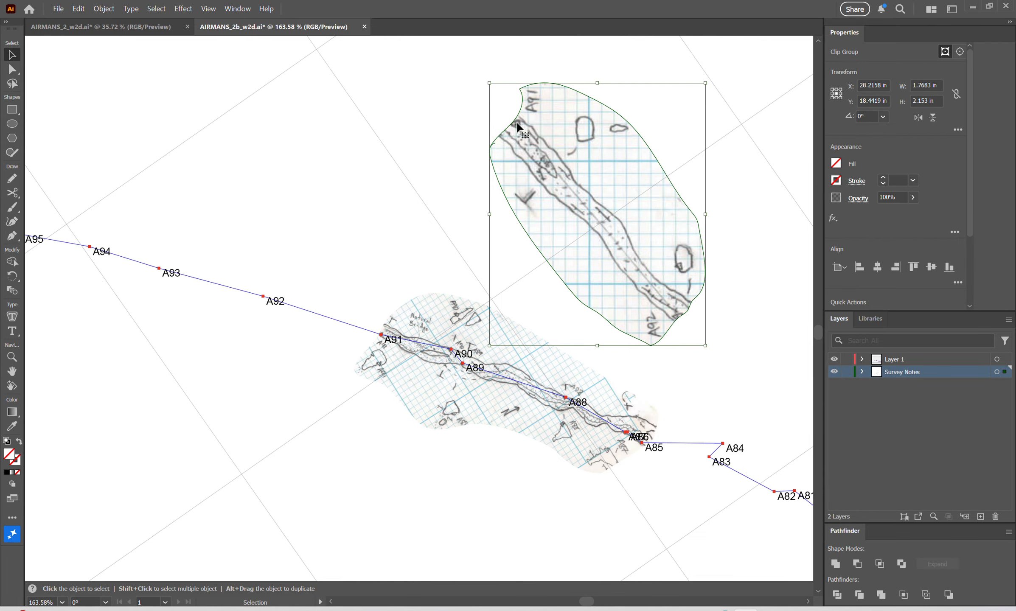
left_click_drag(516, 122, 382, 334)
Rotate the A91 to A92 sketch about station A91 to about 211.7°, along the survey line toward A92.
key("ctrl+space")
left_click_drag(381, 335, 481, 310)
key("r")
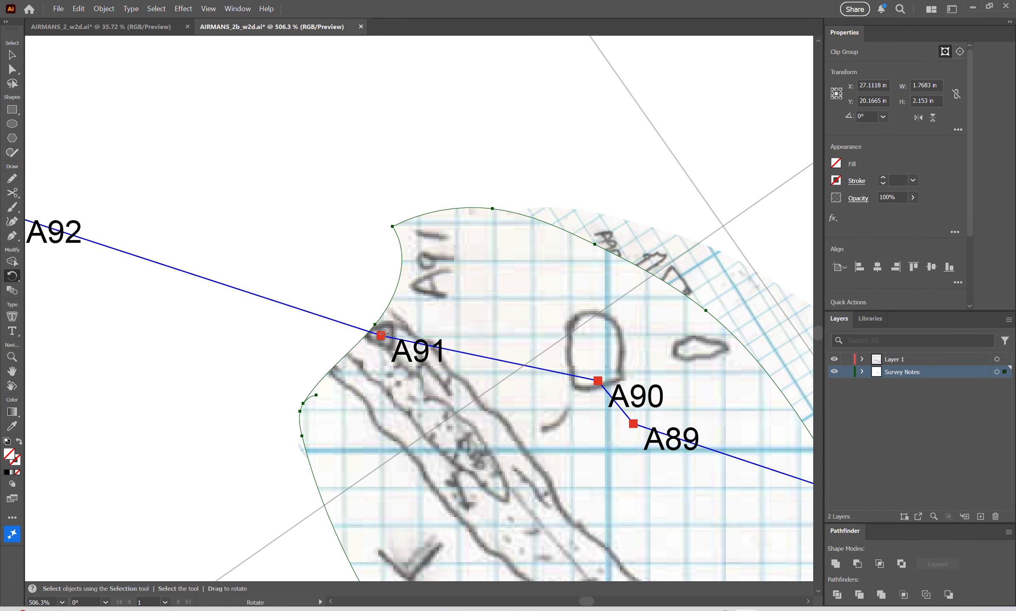
mouse_move(620, 435)
left_mouse_down()
mouse_move(396, 472)
mouse_move(240, 410)
mouse_move(241, 354)
mouse_move(710, 468)
mouse_move(602, 445)
left_mouse_up()
Scale the A91 to A92 sketch down about station A91 to about 1.06 by 0.74 in, bringing its A92 mark to station A92.
key("h")
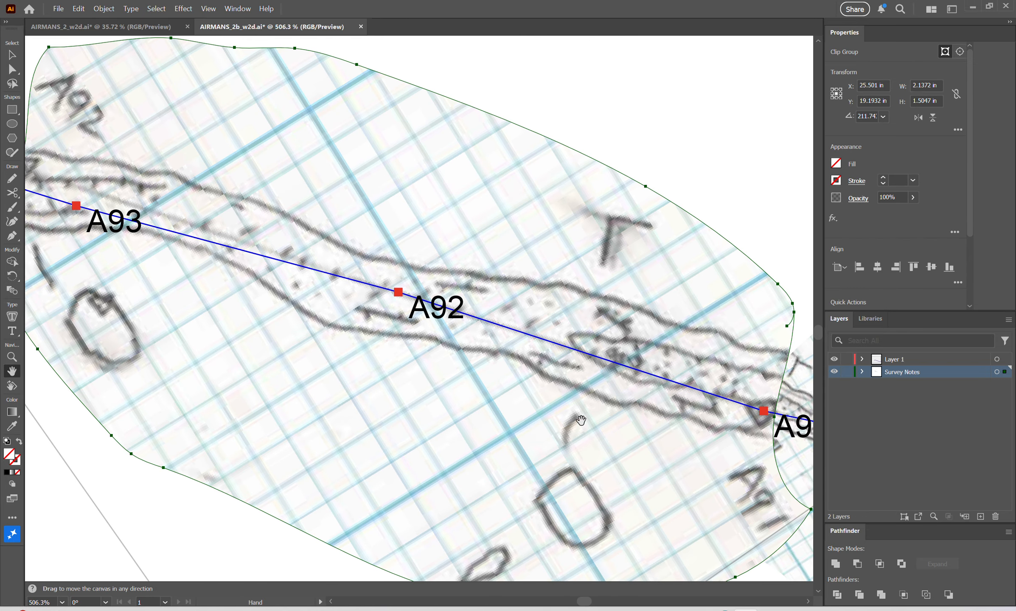
key("s")
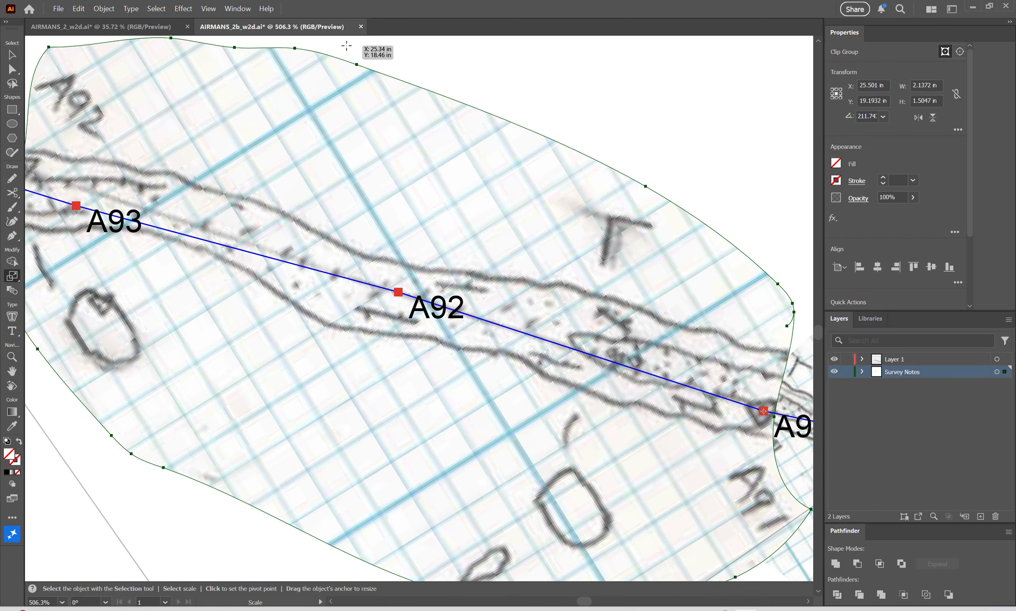
left_click_drag(346, 46, 596, 190)
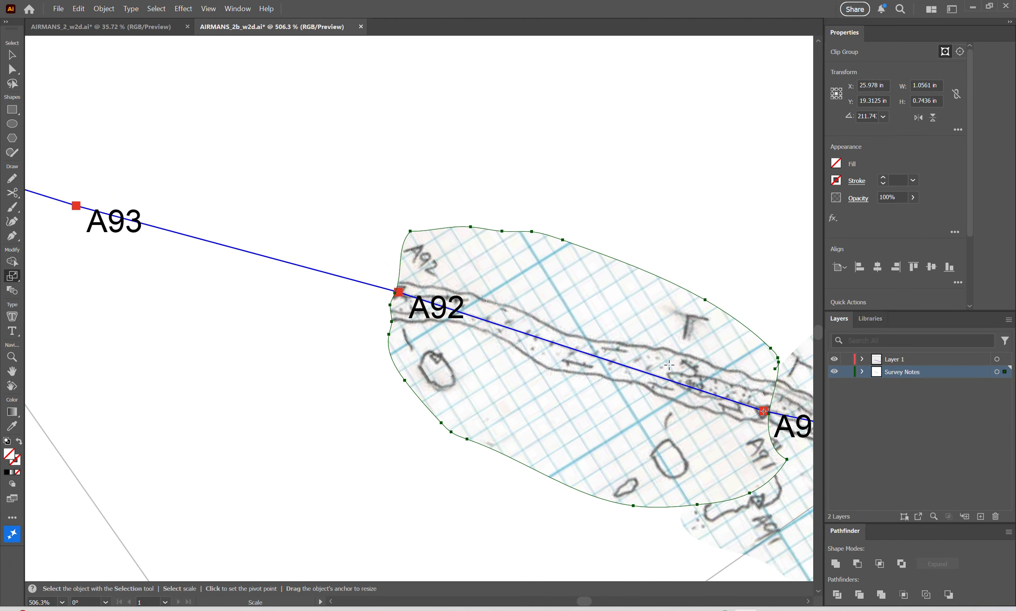
Rotate the A91 to A92 sketch slightly about station A92 to about 212.4° so its passage walls meet the neighbouring sketch.
key("h")
left_click_drag(670, 344, 487, 223)
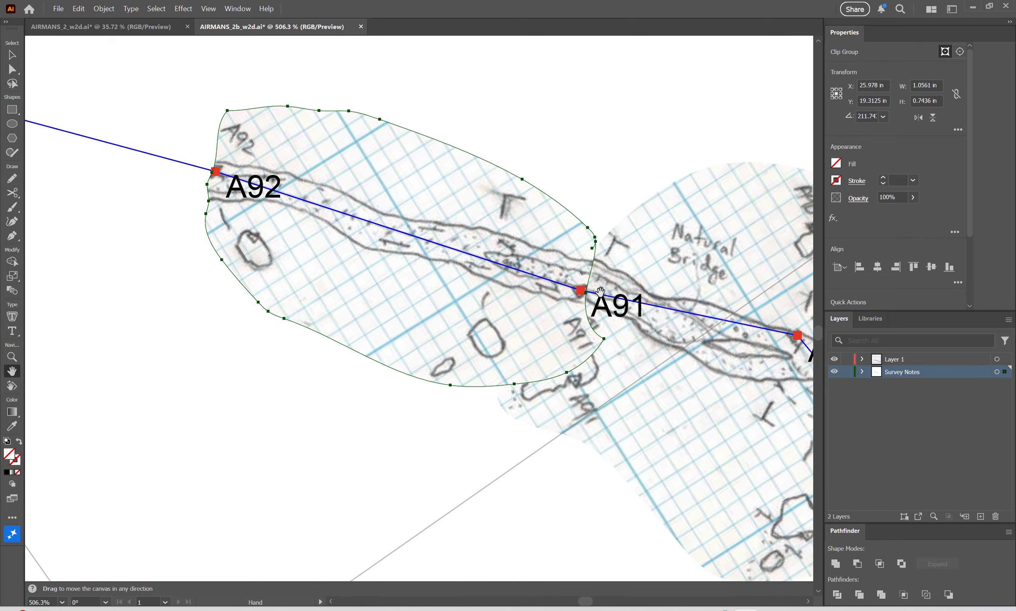
key("z")
left_click(590, 280)
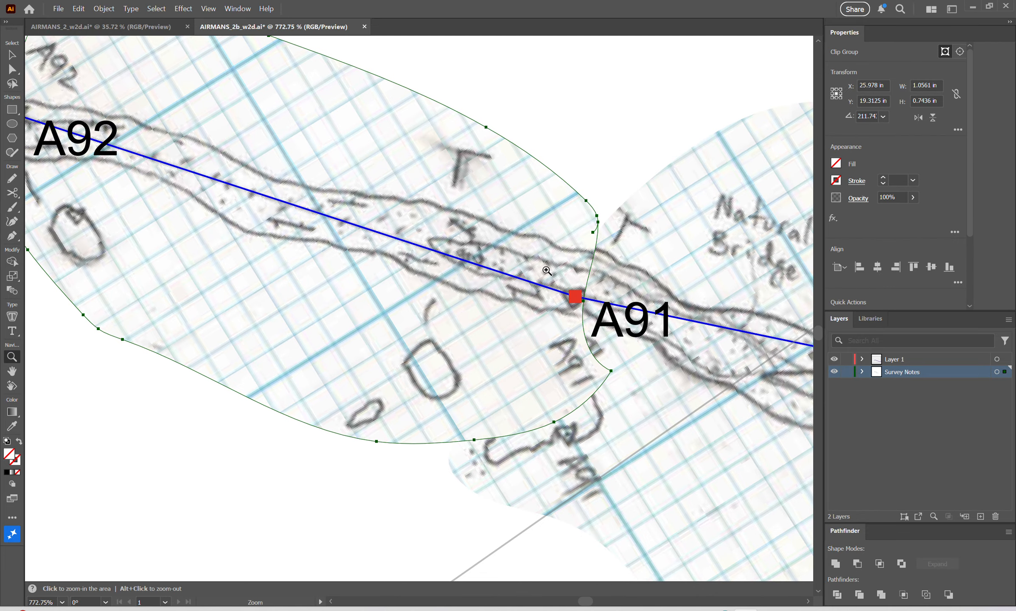
key("h")
left_click_drag(502, 318, 549, 343)
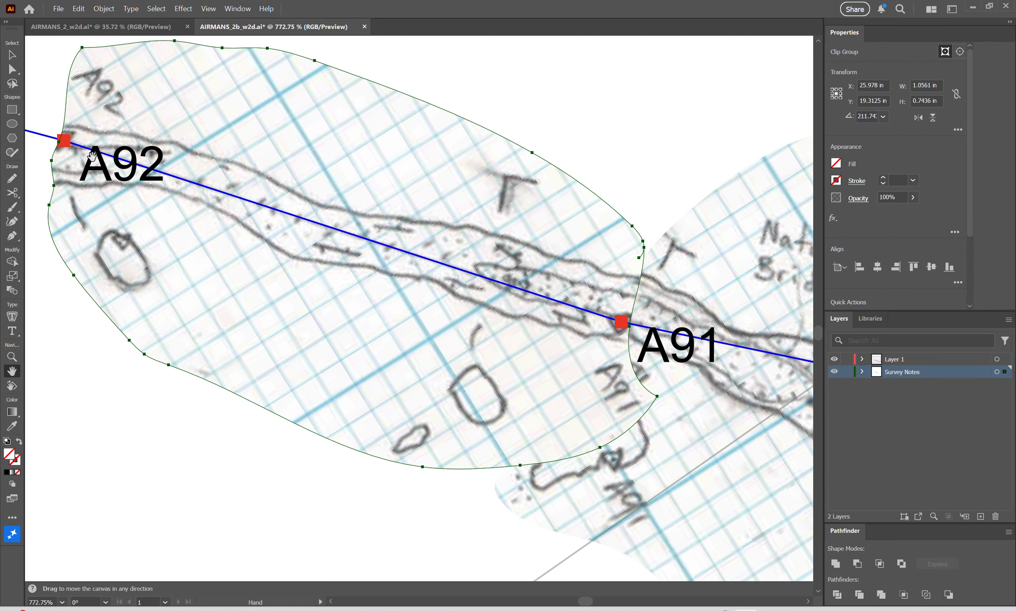
key("r")
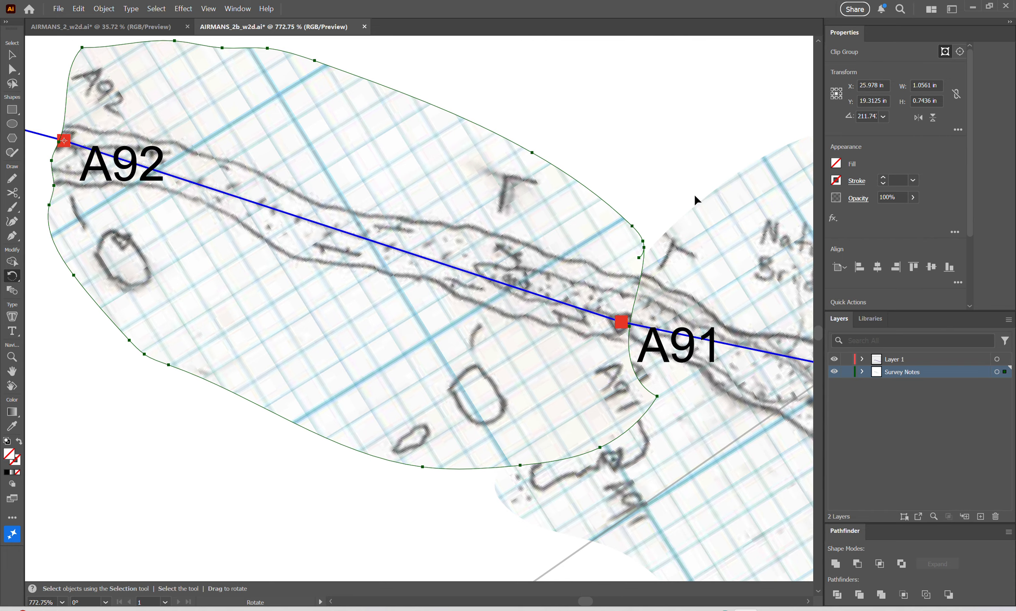
left_click_drag(602, 247, 606, 240)
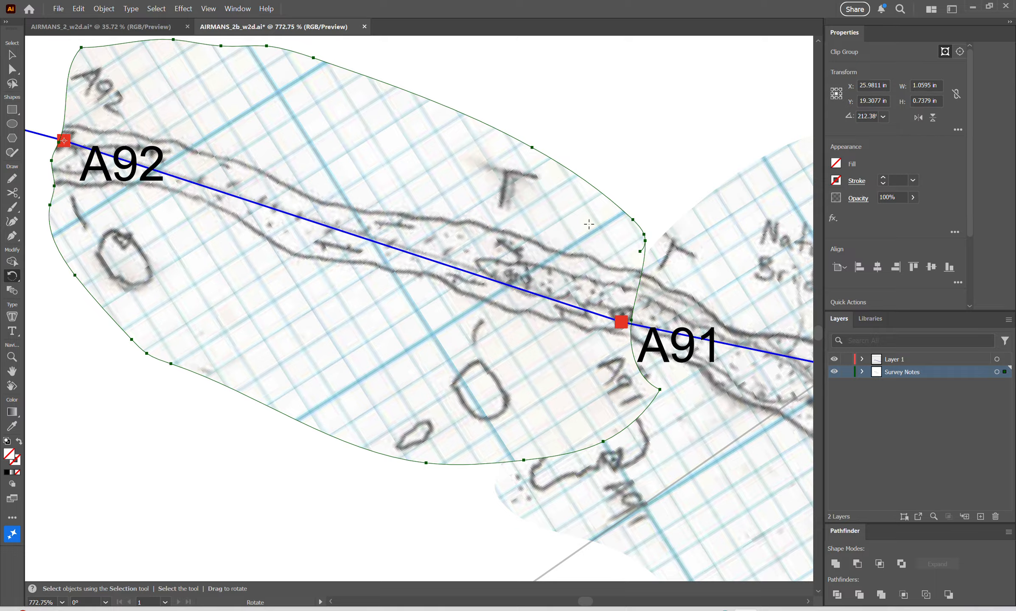
Redraw the A91 to A92 sketch's clipping outline near A91 with the Pencil, uncovering the neighbouring sketch's A91 cross-section.
key("h")
left_click_drag(614, 527, 578, 496)
key("v")
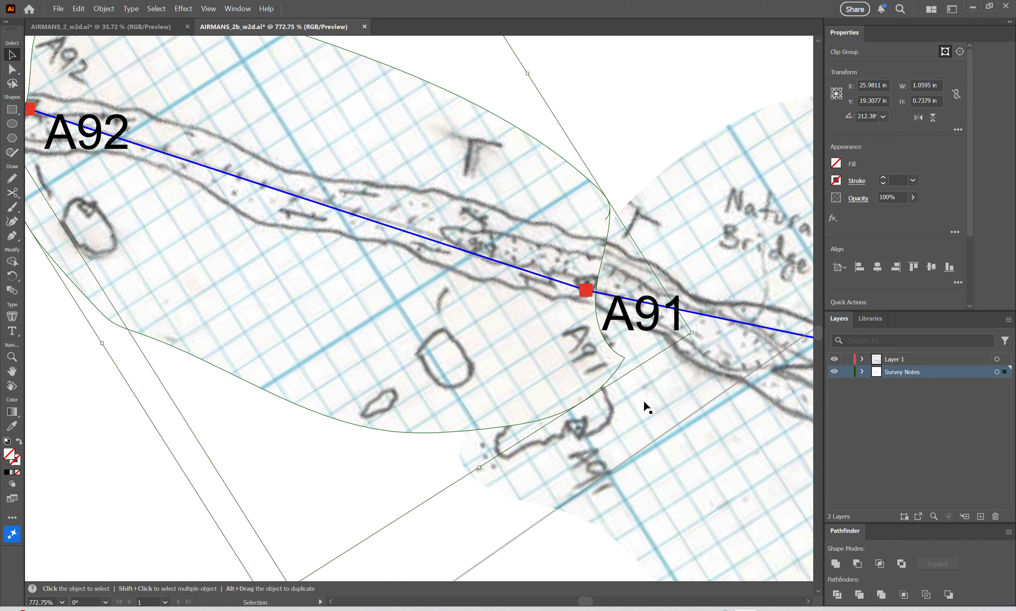
key("n")
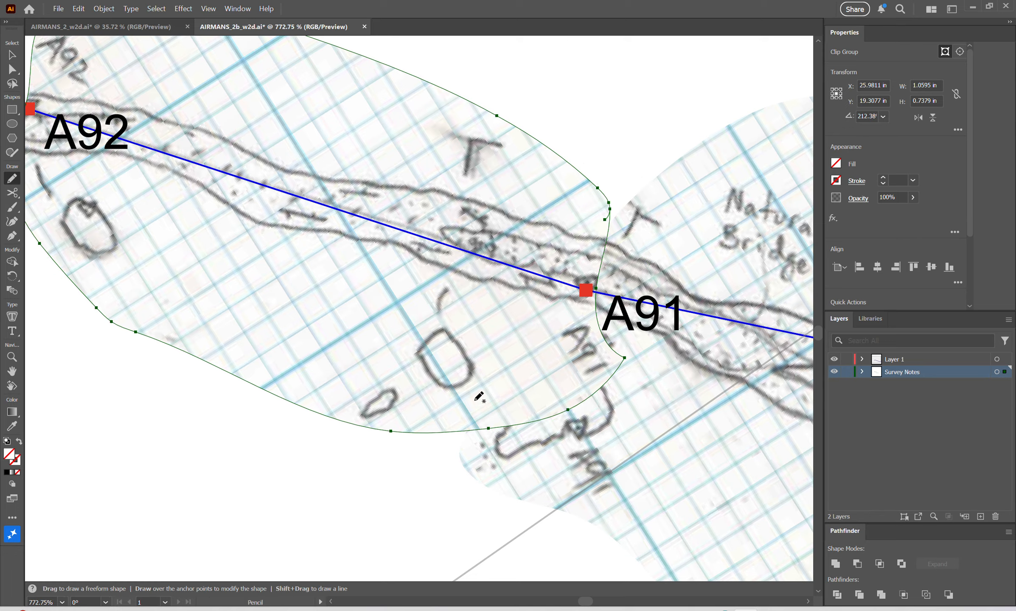
key("v")
key("n")
mouse_move(413, 433)
left_mouse_down()
mouse_move(460, 419)
mouse_move(495, 371)
left_mouse_up()
mouse_move(547, 327)
left_mouse_down()
mouse_move(586, 307)
mouse_move(598, 285)
left_mouse_up()
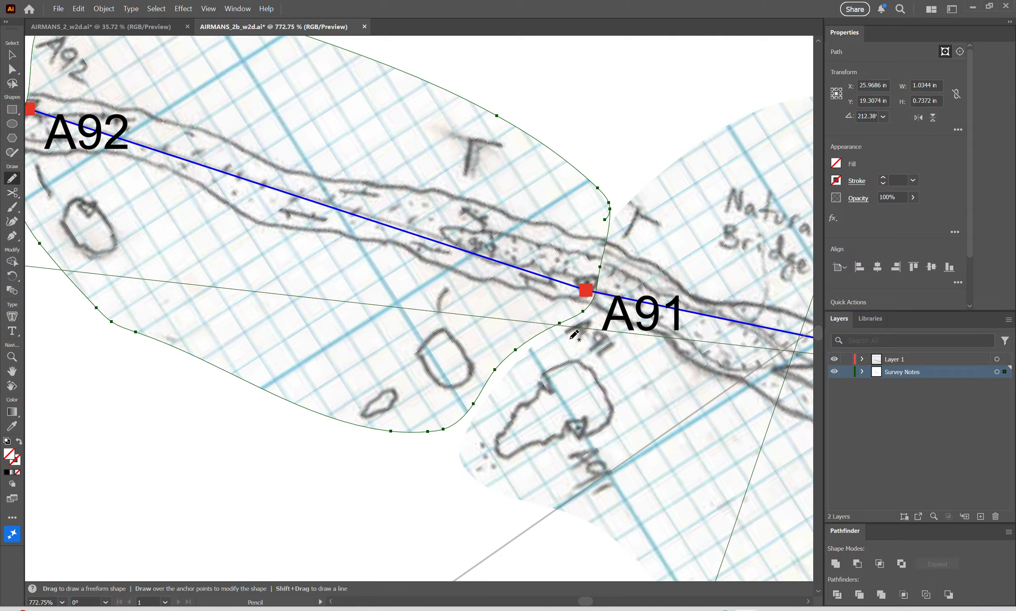
Examine how the two clipped sketches join at A91 and follow the survey line from A92 to A87.
key("space")
left_click_drag(678, 442, 573, 463)
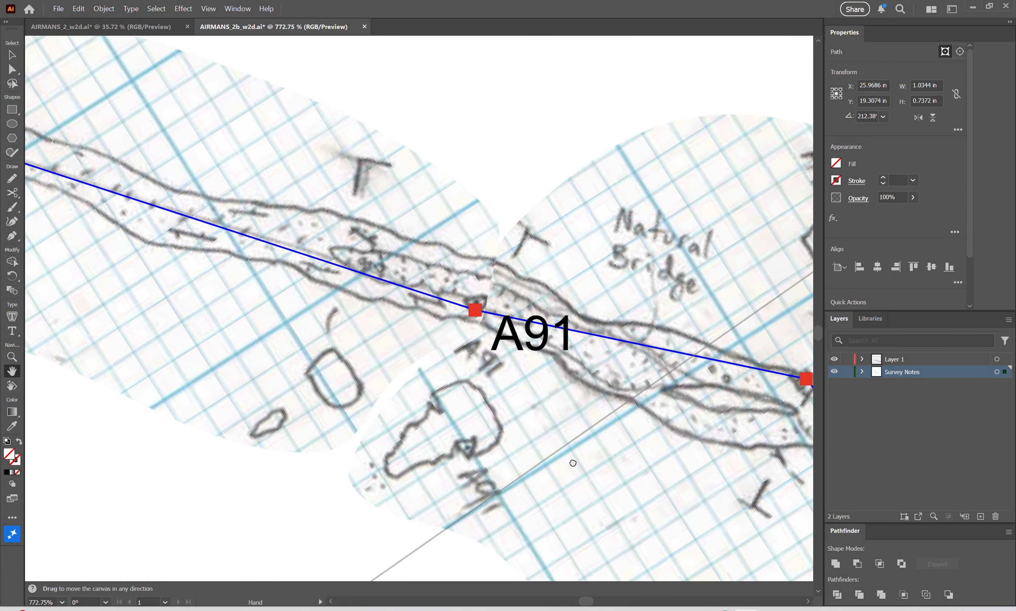
key("ctrl+space")
left_click_drag(644, 448, 533, 463)
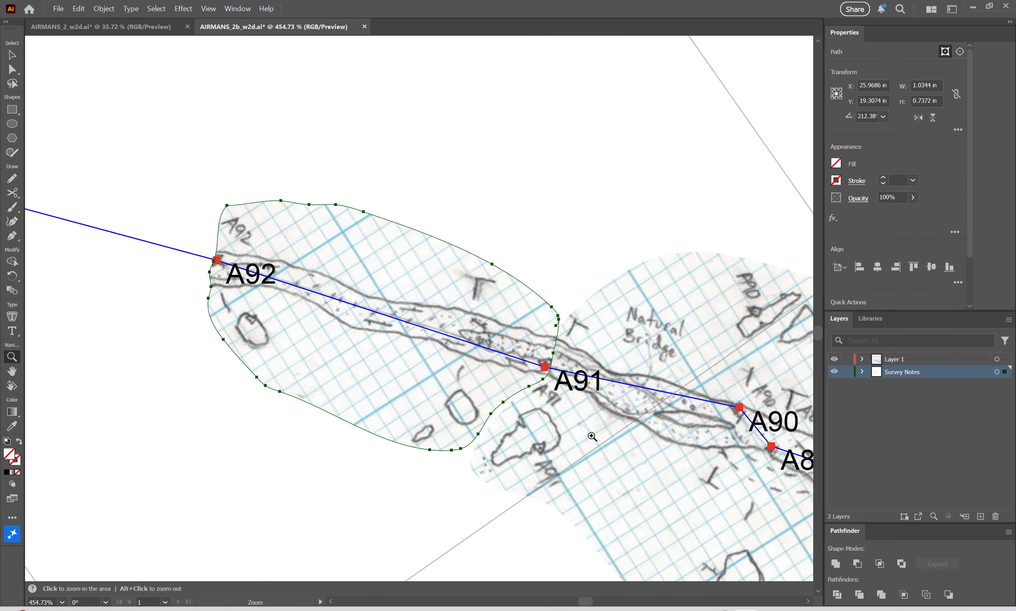
key("space")
left_click_drag(636, 460, 450, 358)
key("ctrl+space")
left_click_drag(521, 384, 475, 384)
key("space")
left_click_drag(587, 306, 522, 289)
key("v")
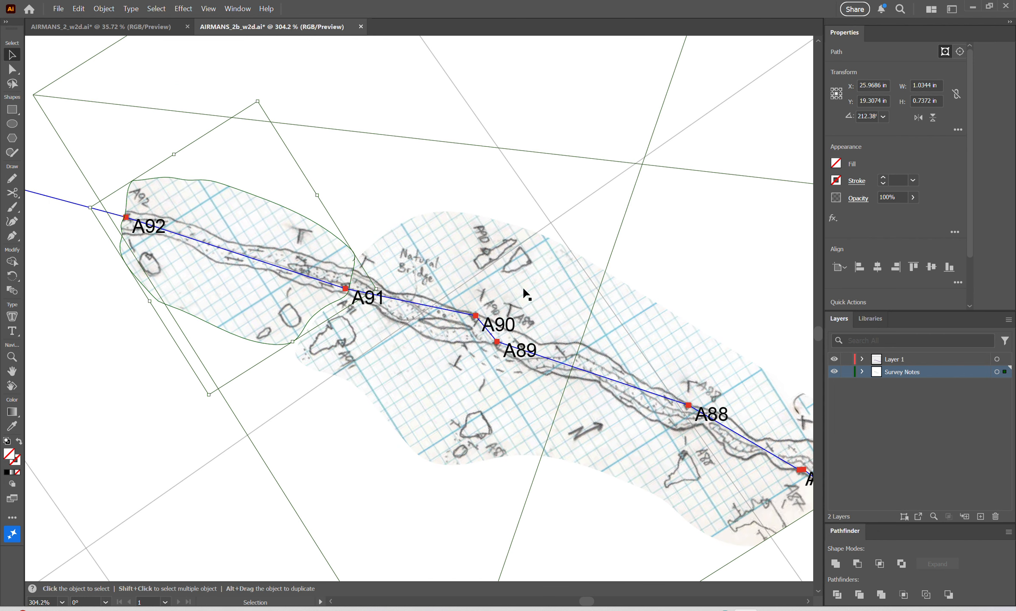
left_click(585, 184)
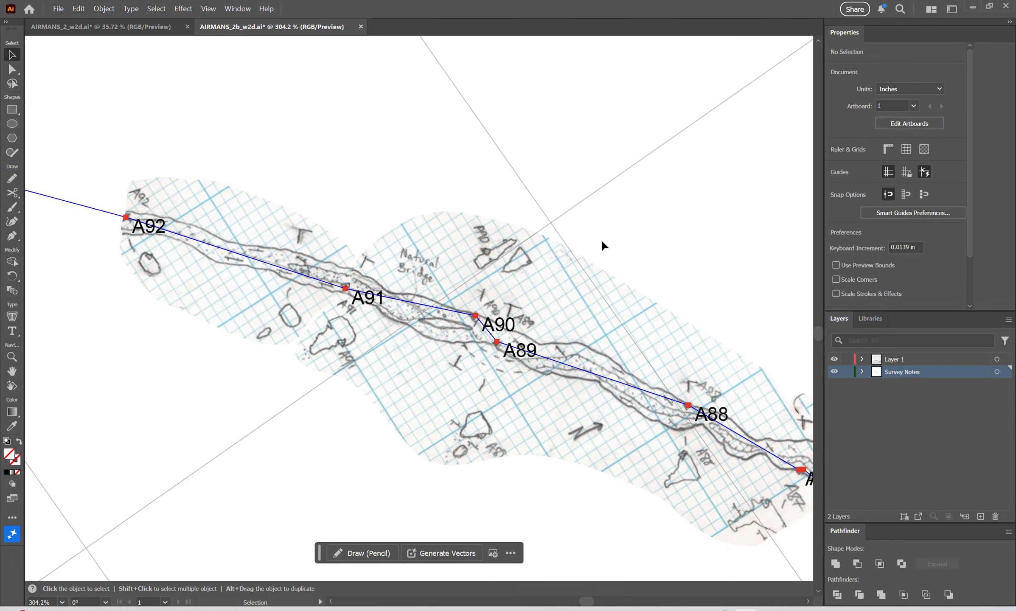
key("space")
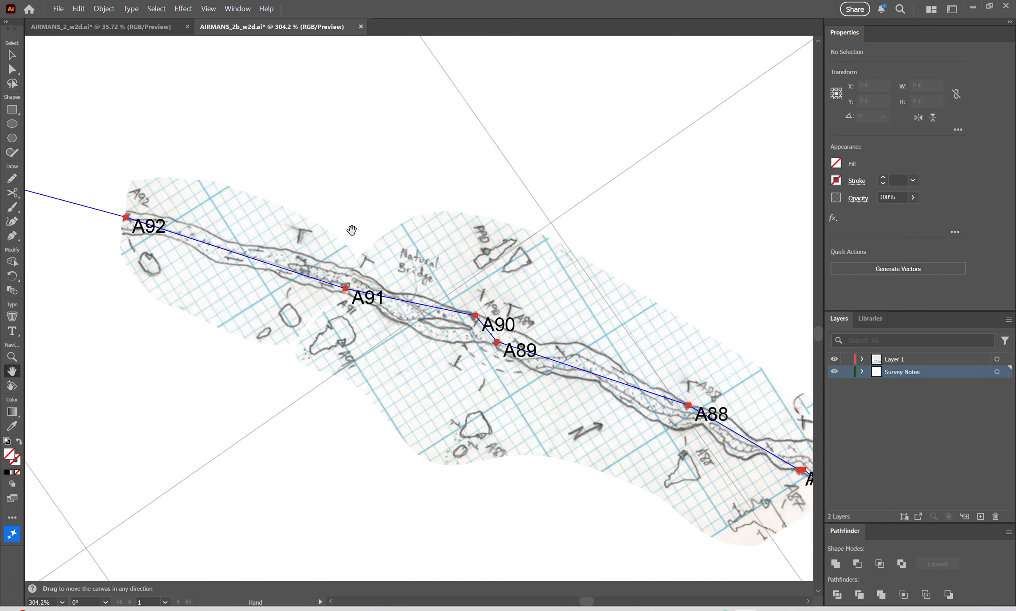
left_click(323, 250)
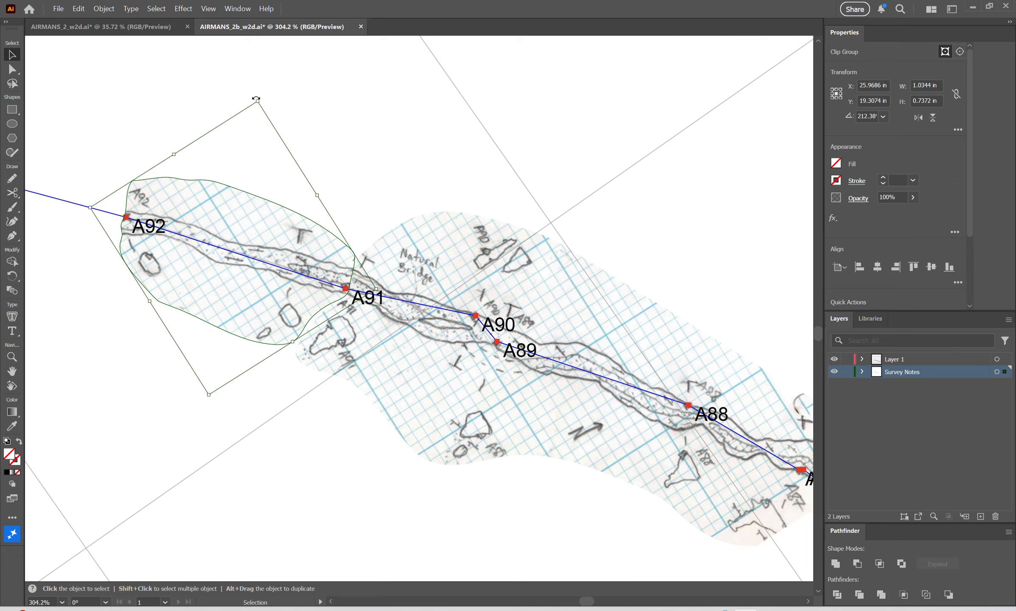
mouse_move(256, 98)
left_mouse_down()
mouse_move(238, 100)
mouse_move(276, 100)
mouse_move(259, 99)
left_mouse_up()
left_click(421, 176)
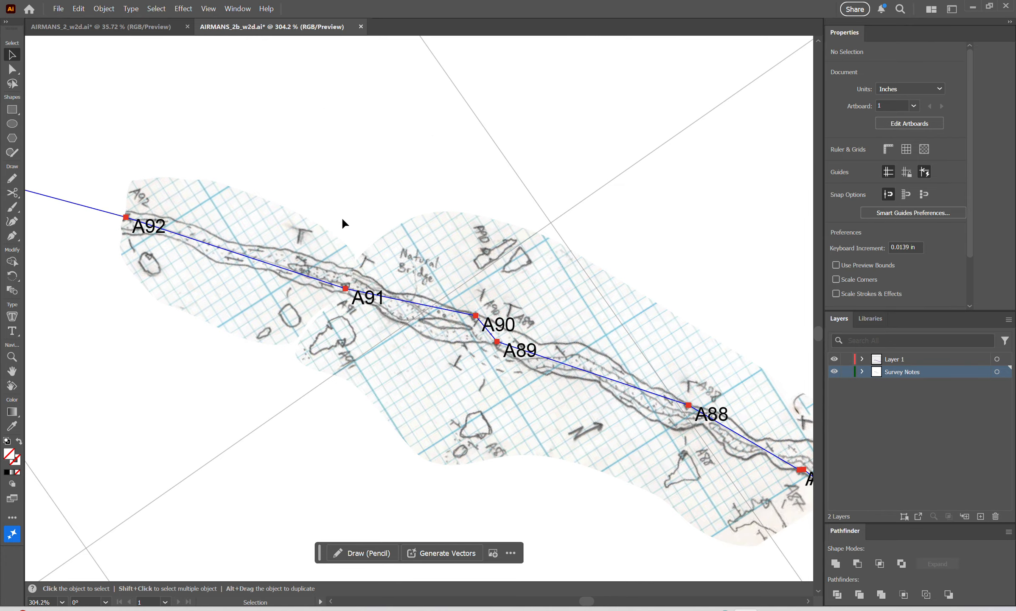
Create a sublayer named Bedrock inside w2d Walls shp, under w2d Walls in Layer 1.
left_click(861, 359)
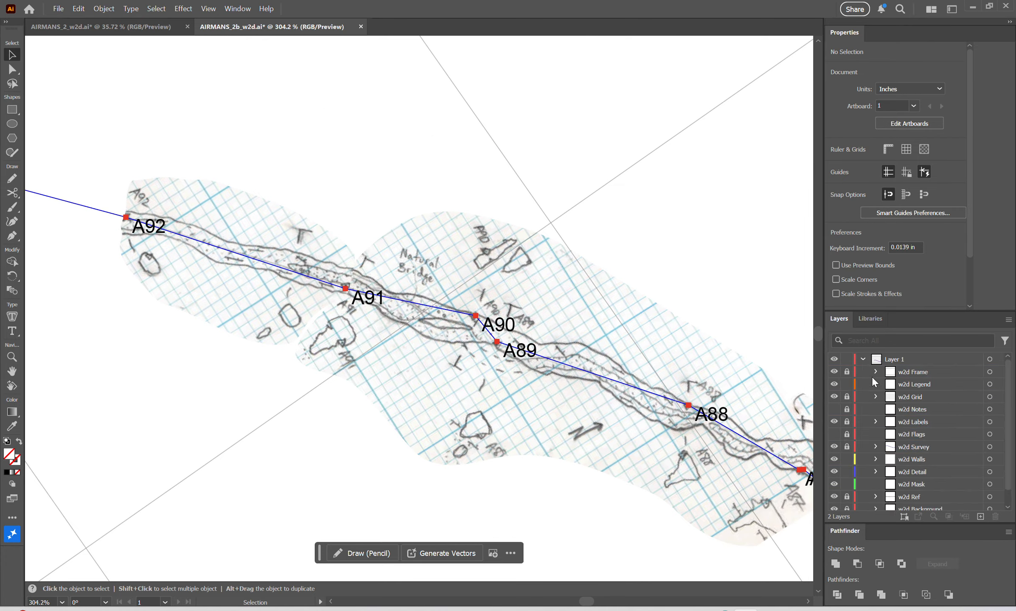
left_click(875, 459)
left_click(919, 484)
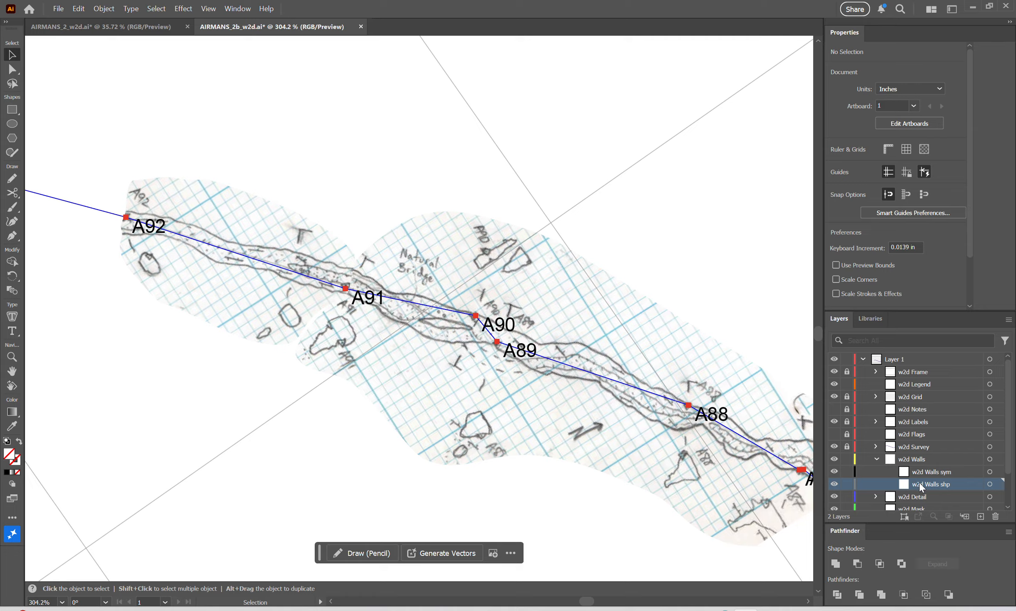
left_click(965, 516)
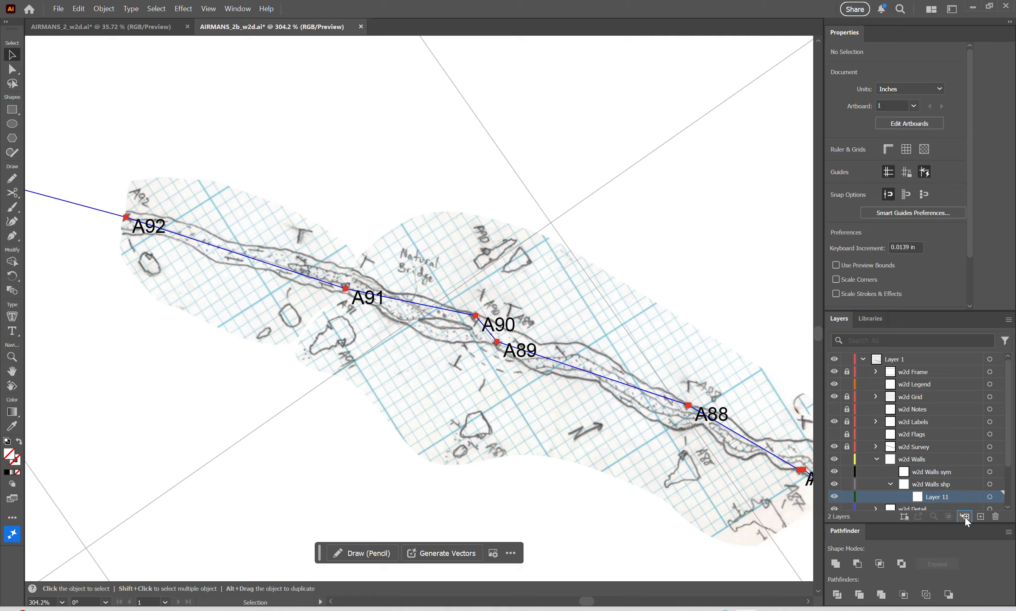
double_click(939, 498)
type("Bedrock")
key("Return")
Set up the Pencil with no fill and a black 0.5 pt stroke for drawing on the Bedrock layer.
key("n")
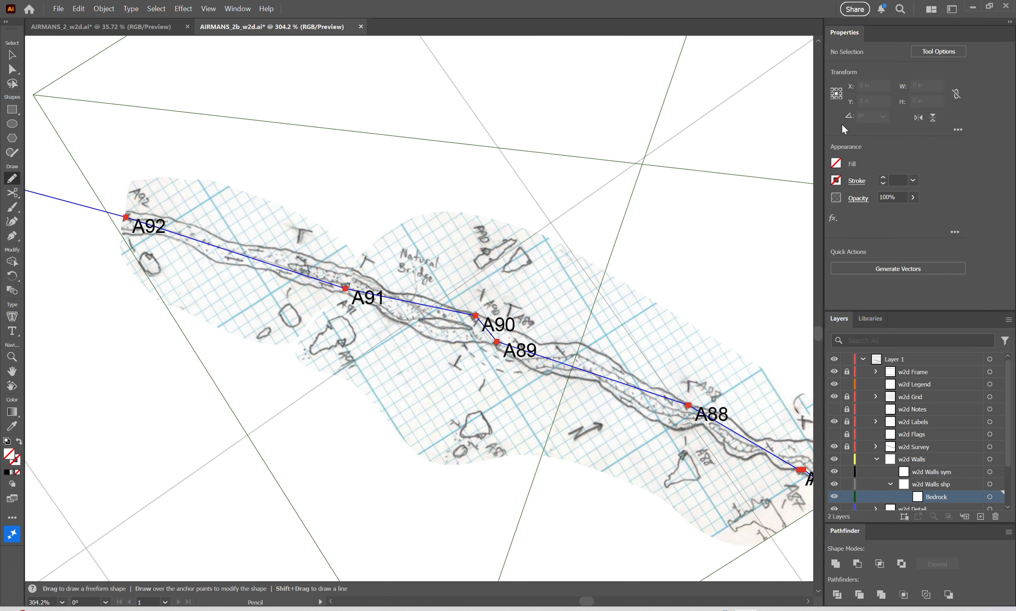
left_click(835, 182)
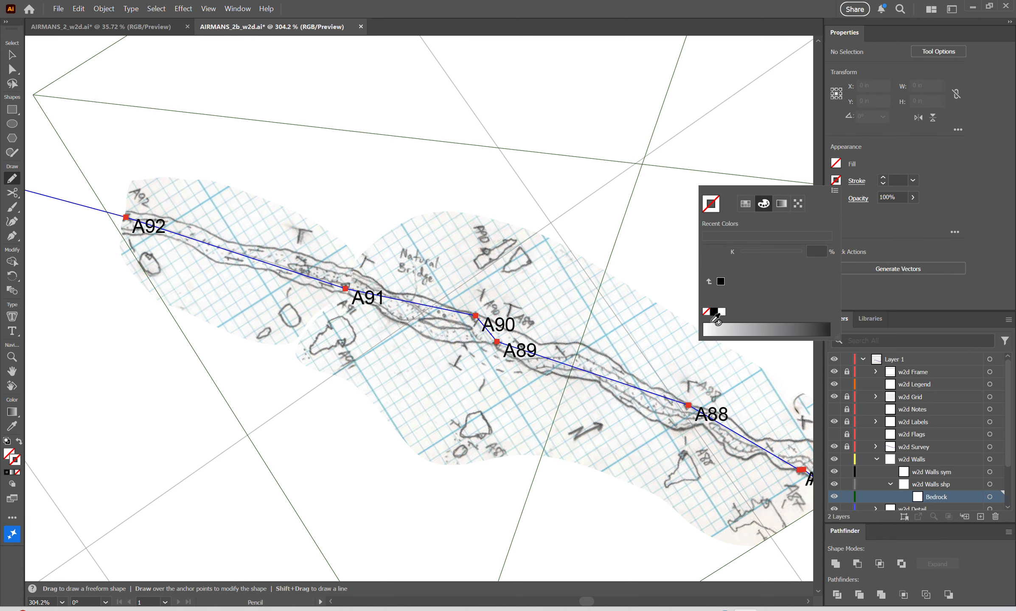
left_click(720, 282)
left_click(884, 184)
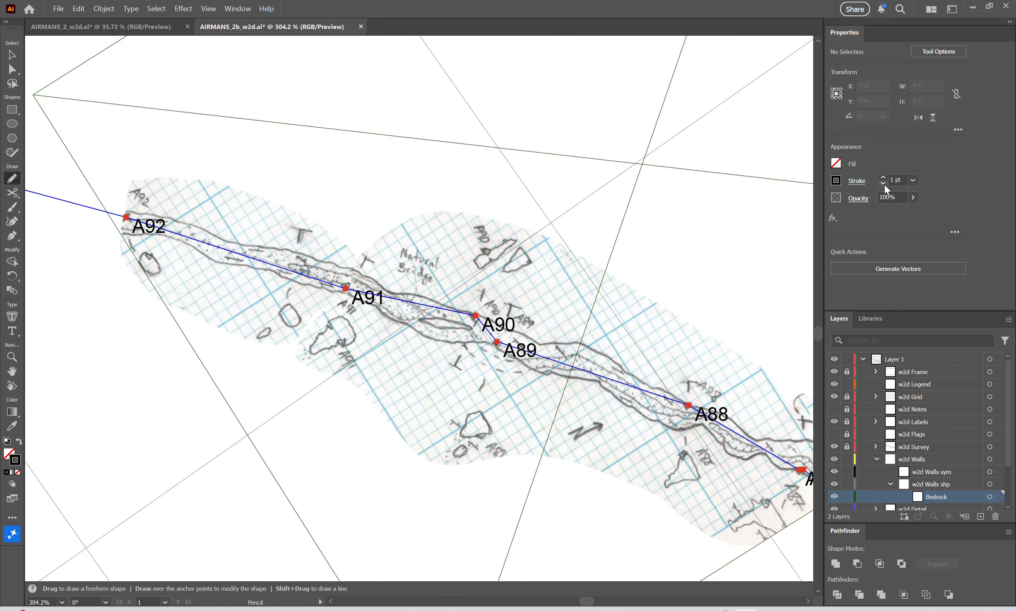
Trace the passage's upper wall with the Pencil from station A92 towards A91, about 0.31 in across.
left_click_drag(174, 201, 403, 245)
key("n")
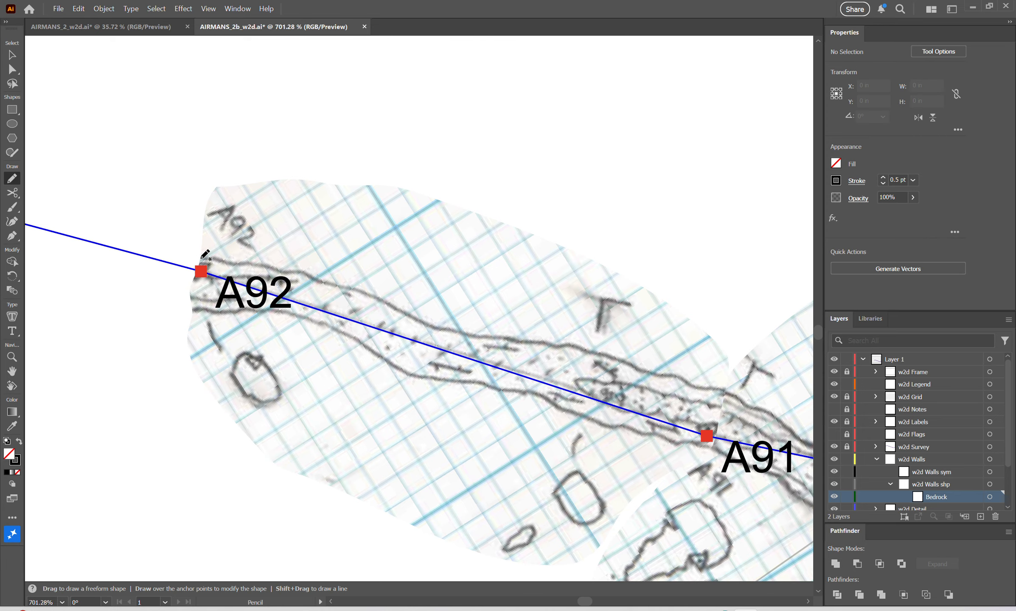
mouse_move(205, 259)
left_mouse_down()
mouse_move(298, 271)
mouse_move(364, 294)
left_mouse_up()
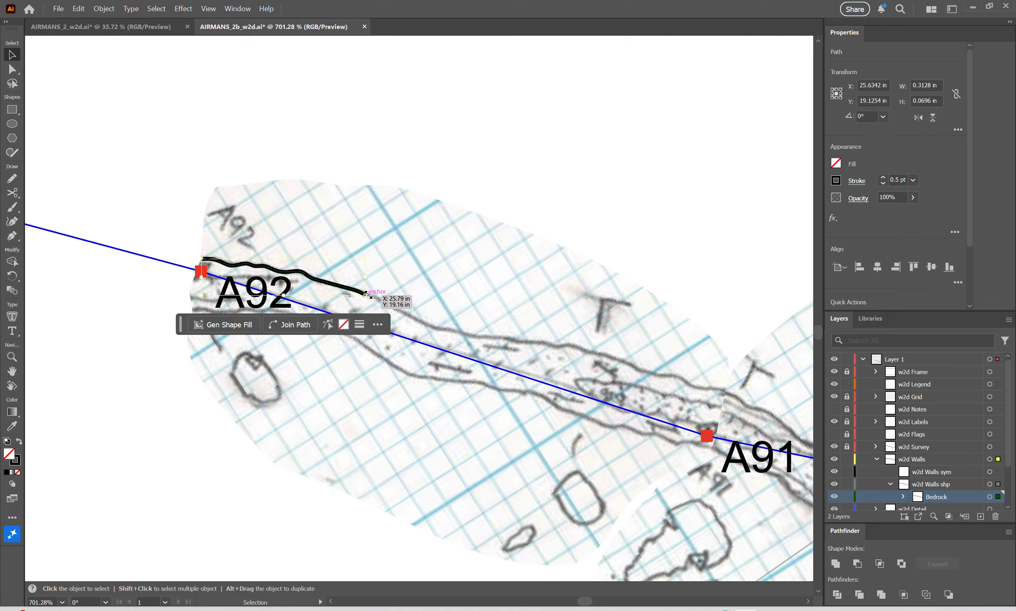
Extend the traced upper wall line with the Pencil from its open end towards A91, to about 0.55 in wide overall.
key("v")
left_click(598, 118)
left_click(367, 293)
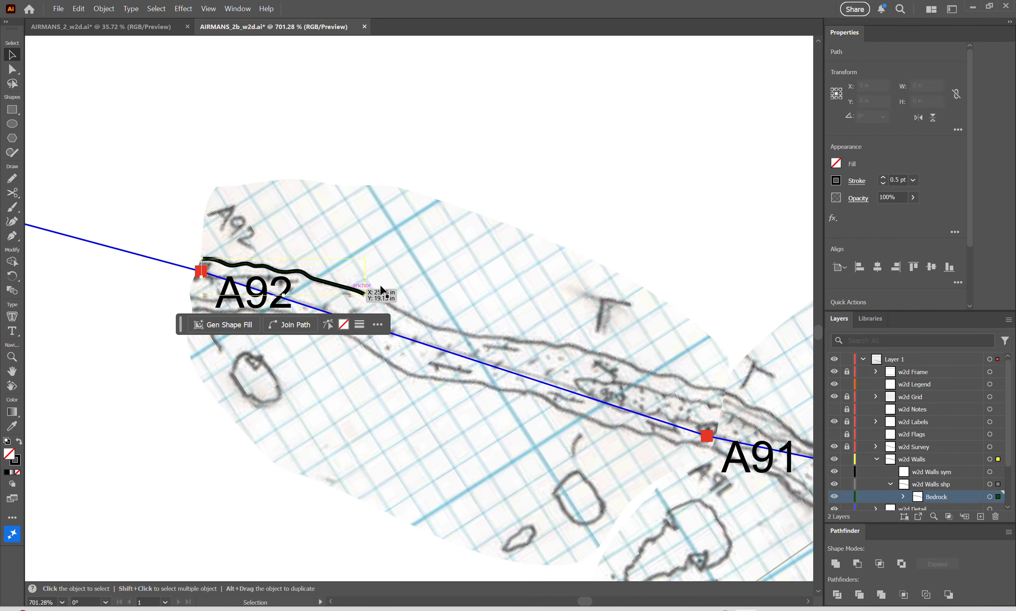
key("z")
left_click(375, 289)
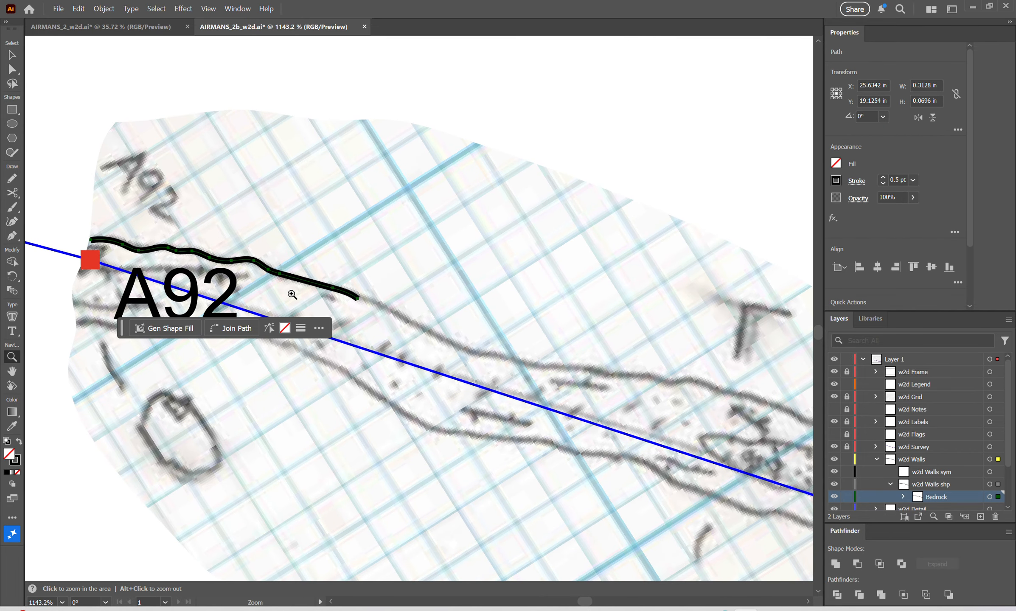
key("v")
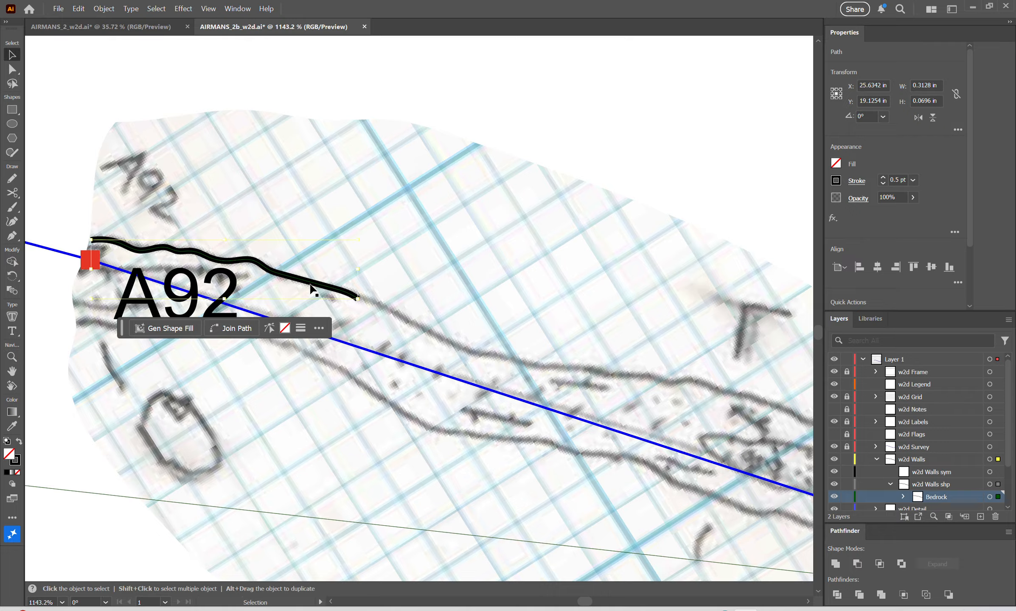
key("n")
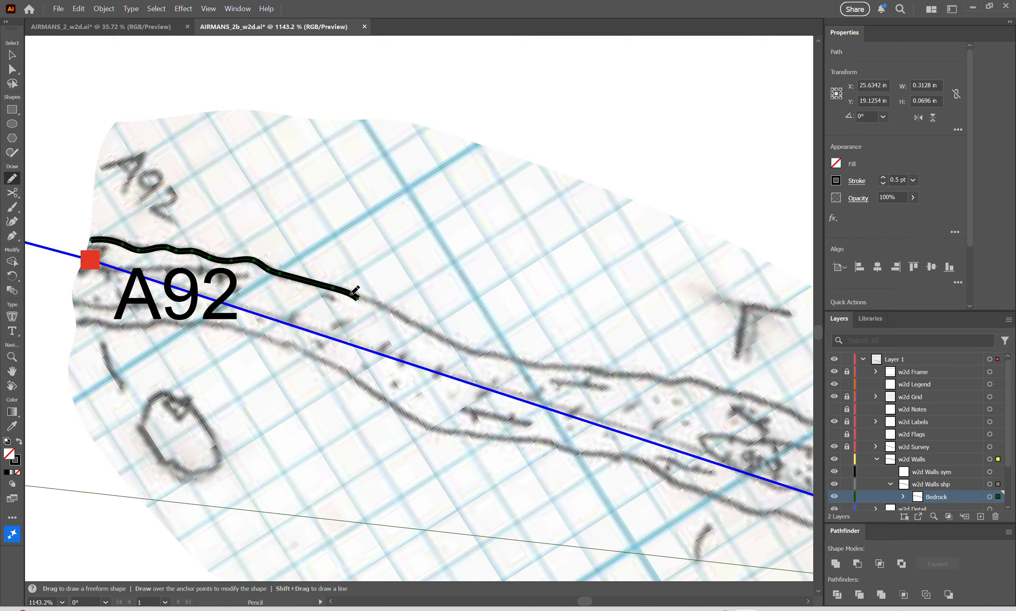
mouse_move(355, 296)
left_mouse_down()
mouse_move(472, 353)
mouse_move(559, 367)
left_mouse_up()
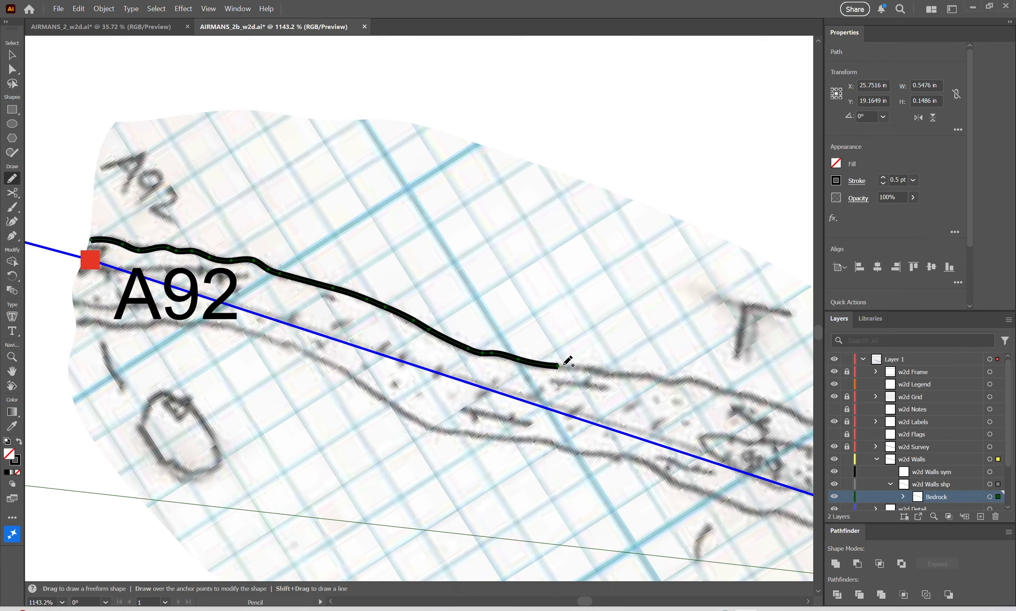